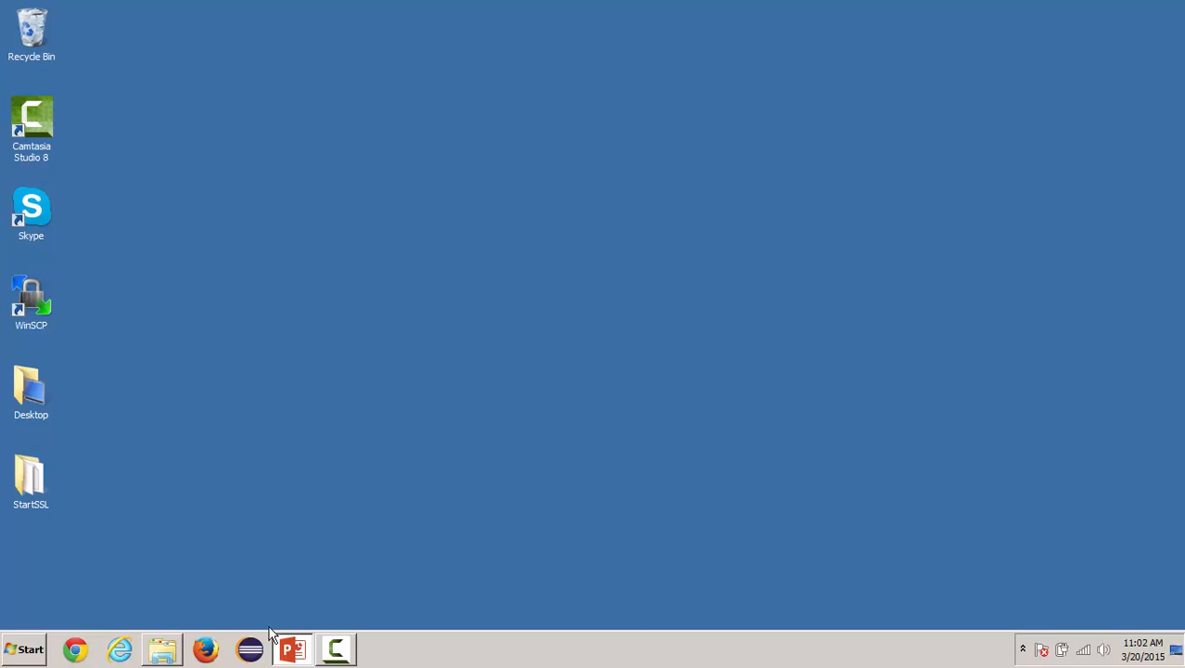
Step: Launch Firefox and go to edelivery.oracle.com
{"action": "left_click", "coordinate": [223, 649]}
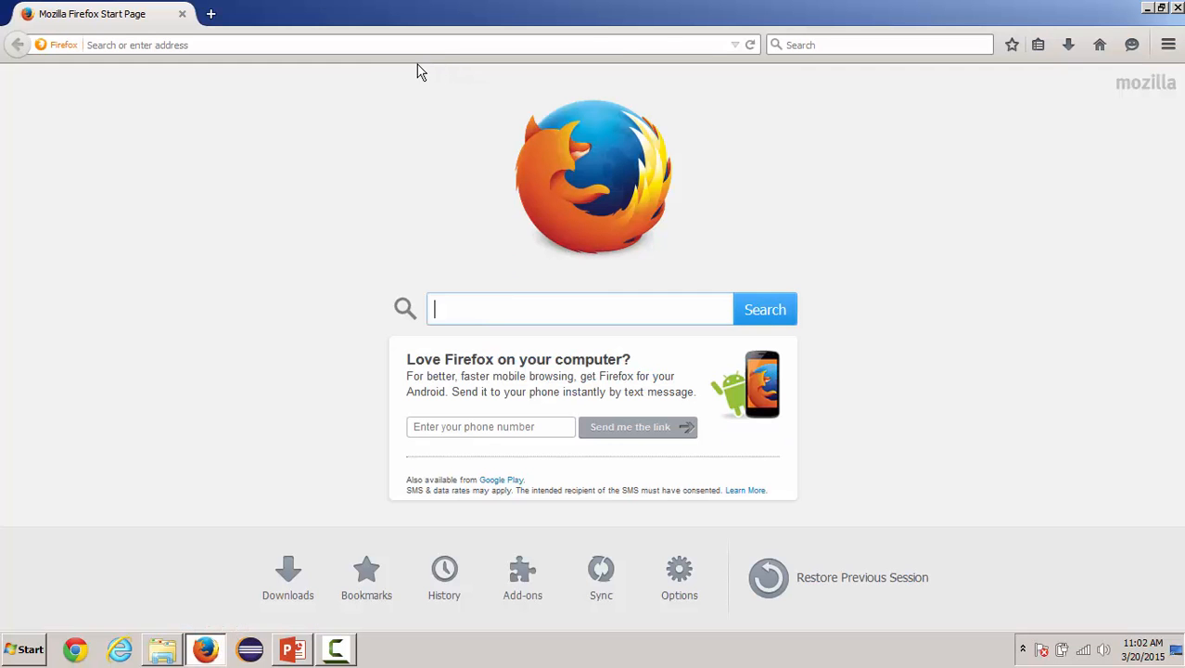
{"action": "left_click", "coordinate": [403, 45]}
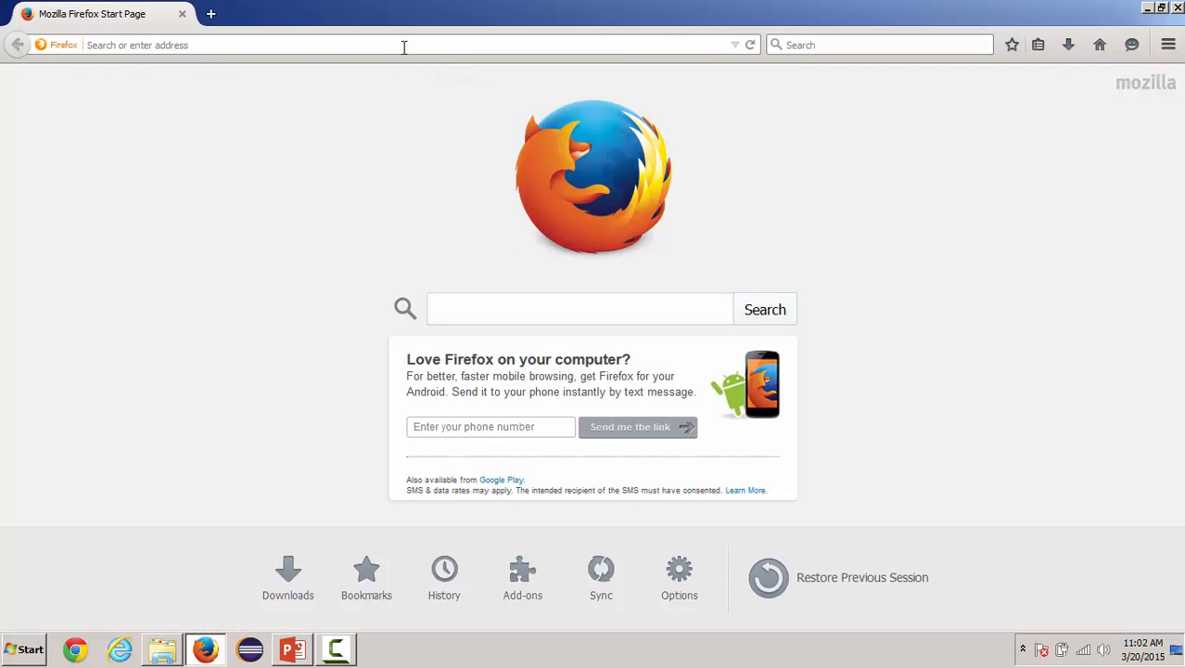
{"action": "type", "text": "edelivery.oracle.com/"}
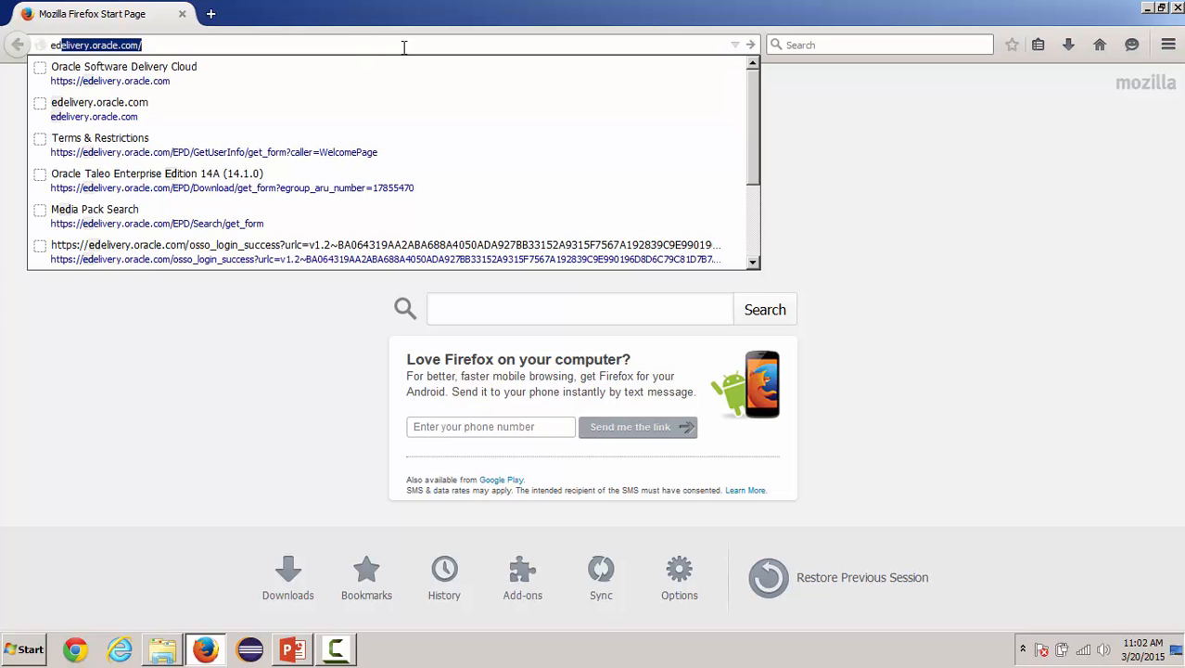
{"action": "key", "text": "Return"}
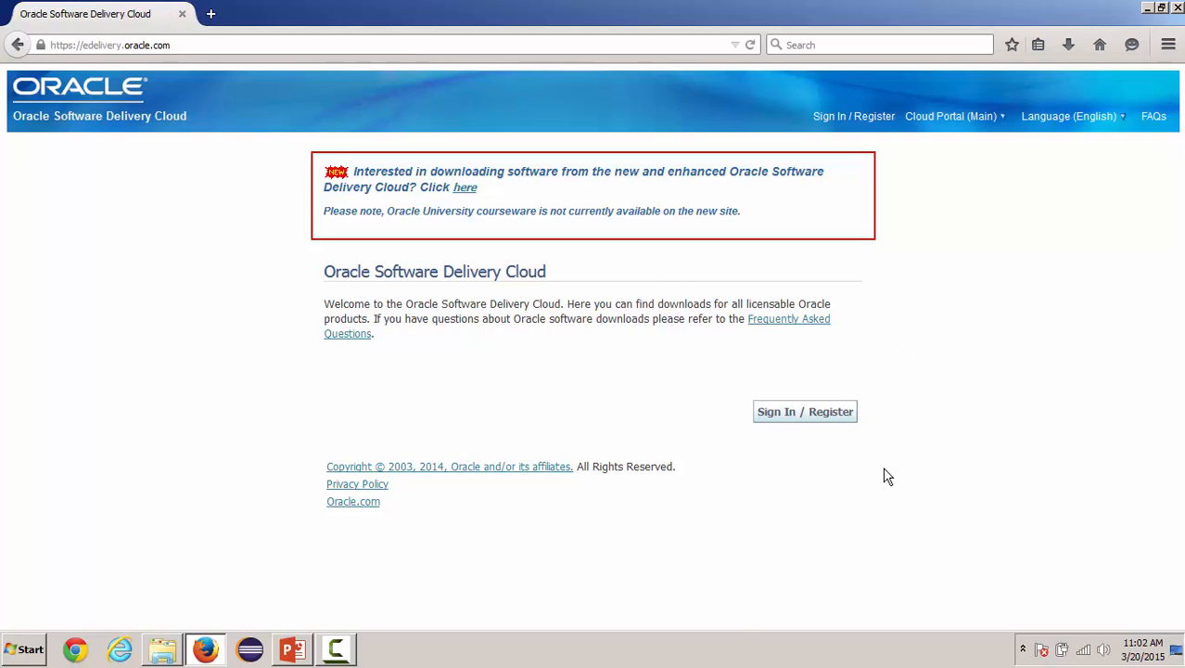
Step: Sign in to the Oracle Software Delivery Cloud account with its password
{"action": "left_click", "coordinate": [792, 421]}
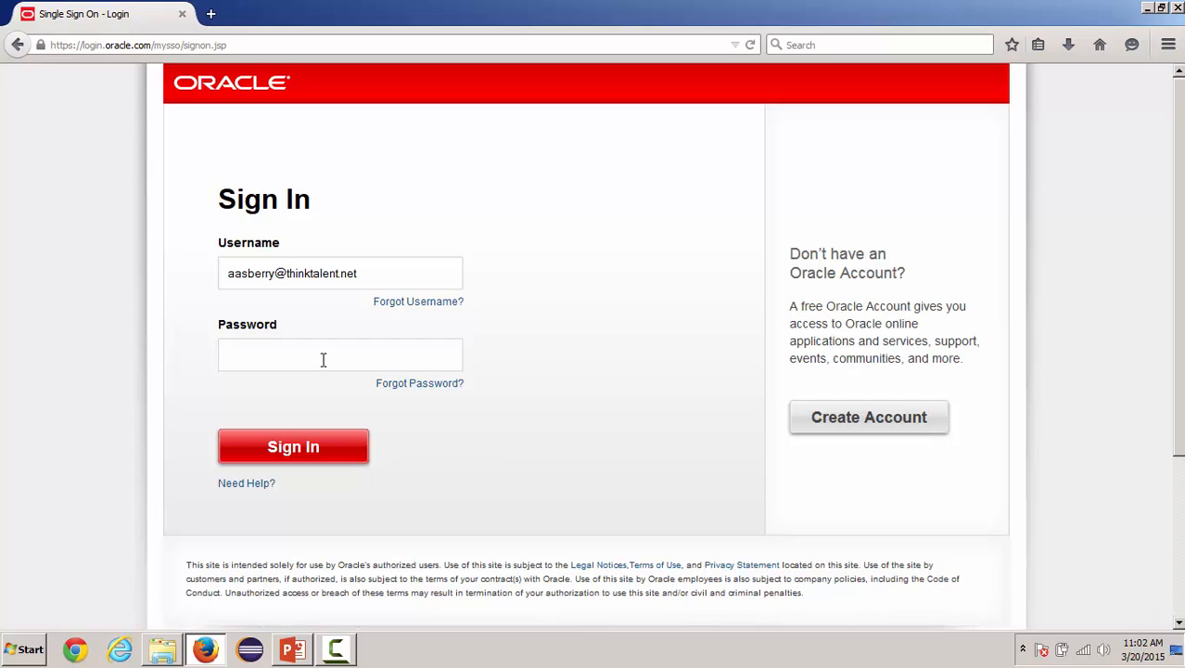
{"action": "type", "text": "*********"}
{"action": "left_click", "coordinate": [292, 445]}
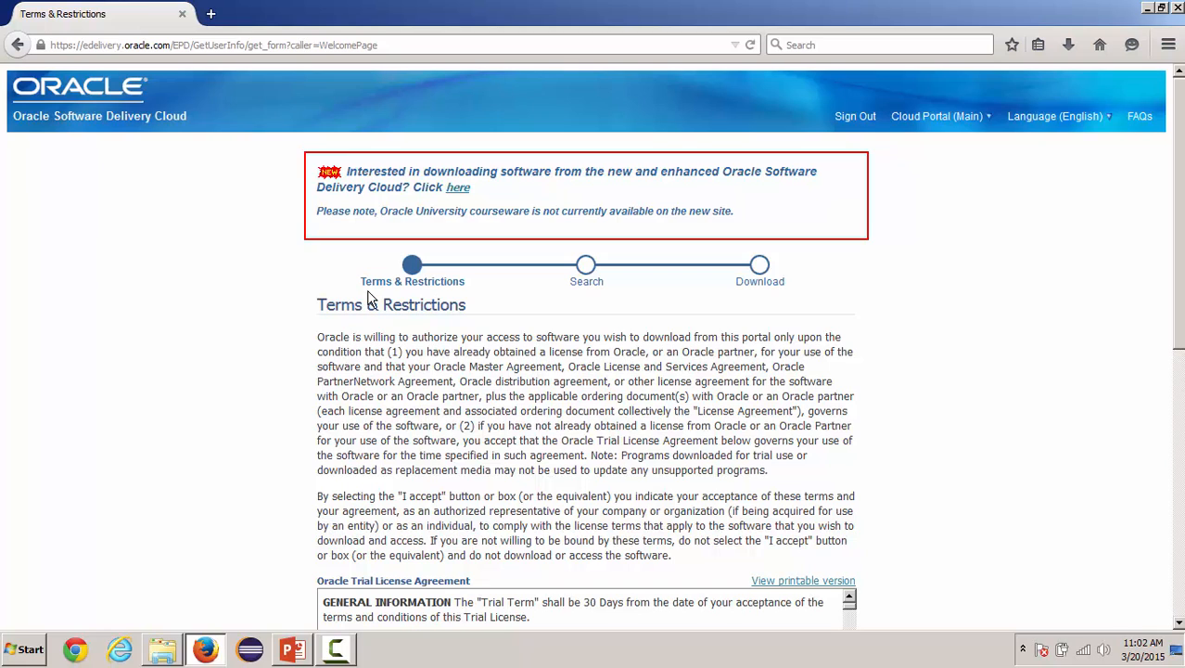
Step: Accept the trial license agreement and export restrictions, then continue to Media Pack Search
{"action": "scroll", "coordinate": [238, 330], "scroll_direction": "down", "scroll_amount": 5}
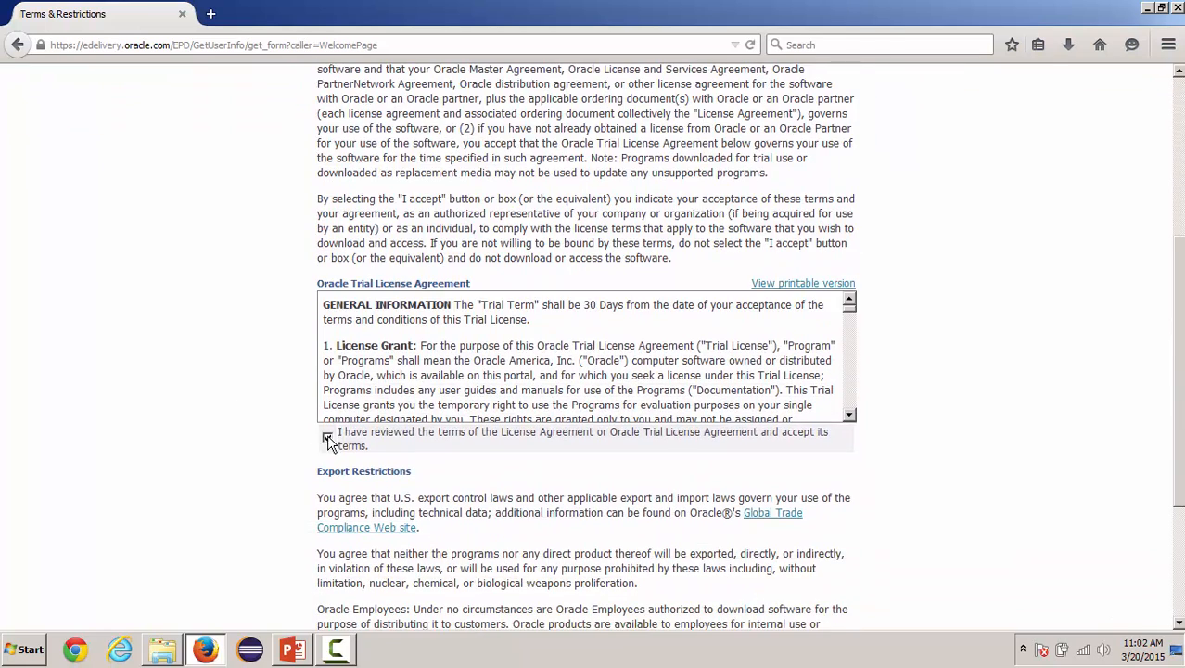
{"action": "left_click", "coordinate": [327, 438]}
{"action": "scroll", "coordinate": [269, 398], "scroll_direction": "down", "scroll_amount": 3}
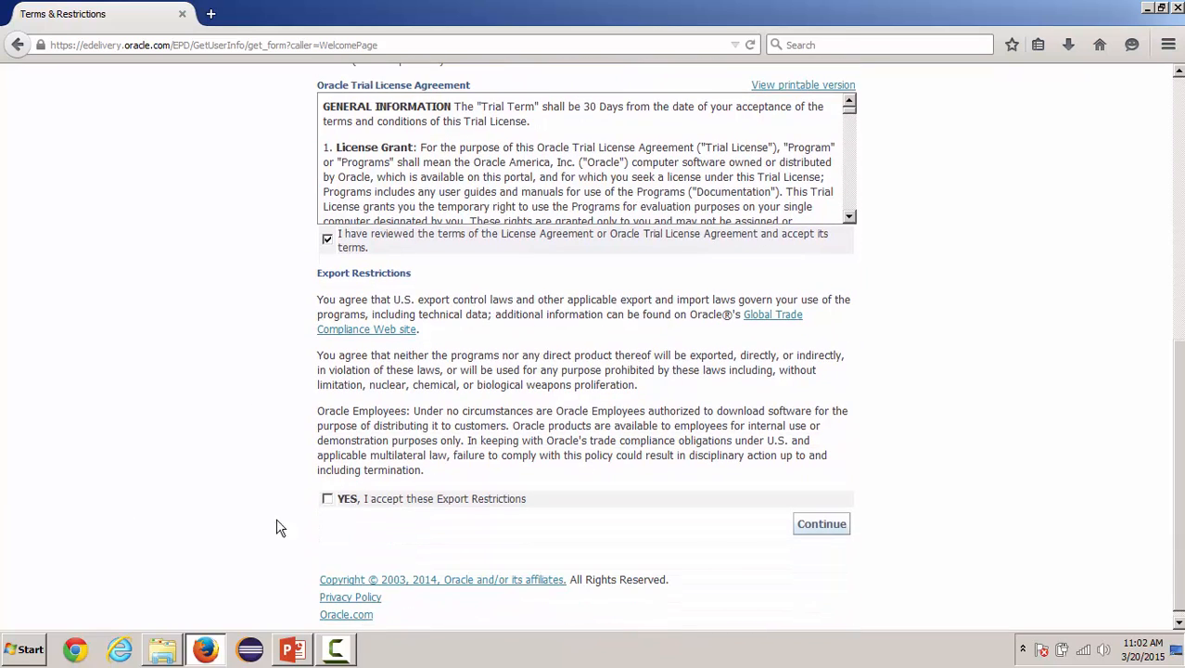
{"action": "left_click", "coordinate": [328, 499]}
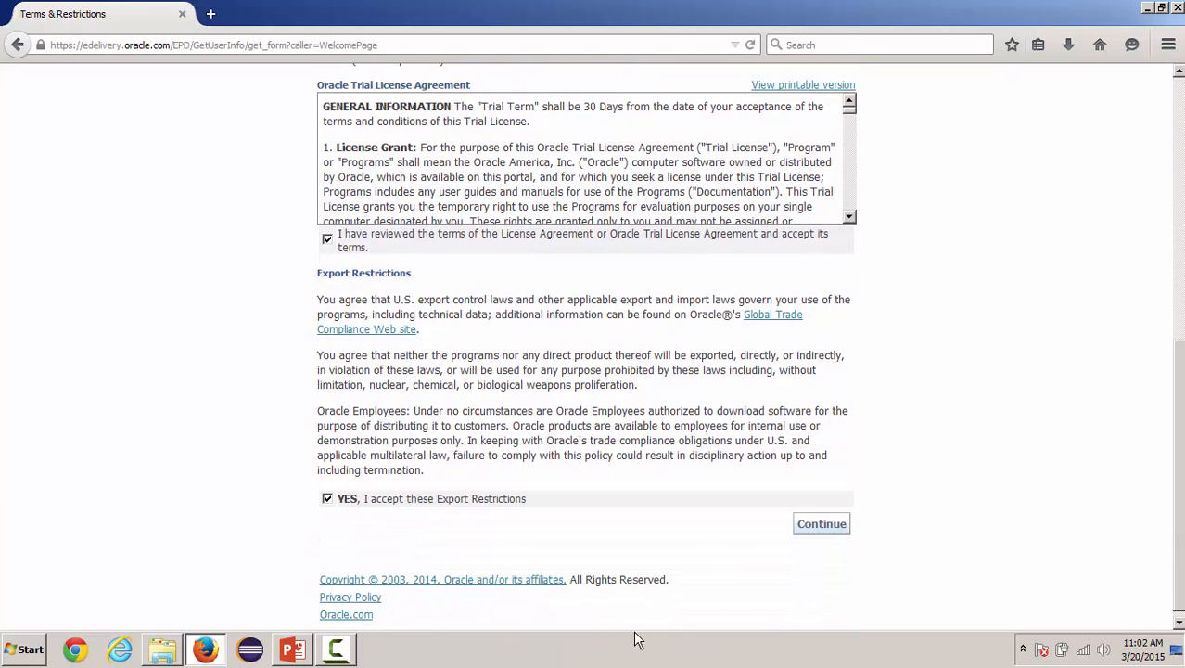
{"action": "left_click", "coordinate": [823, 524]}
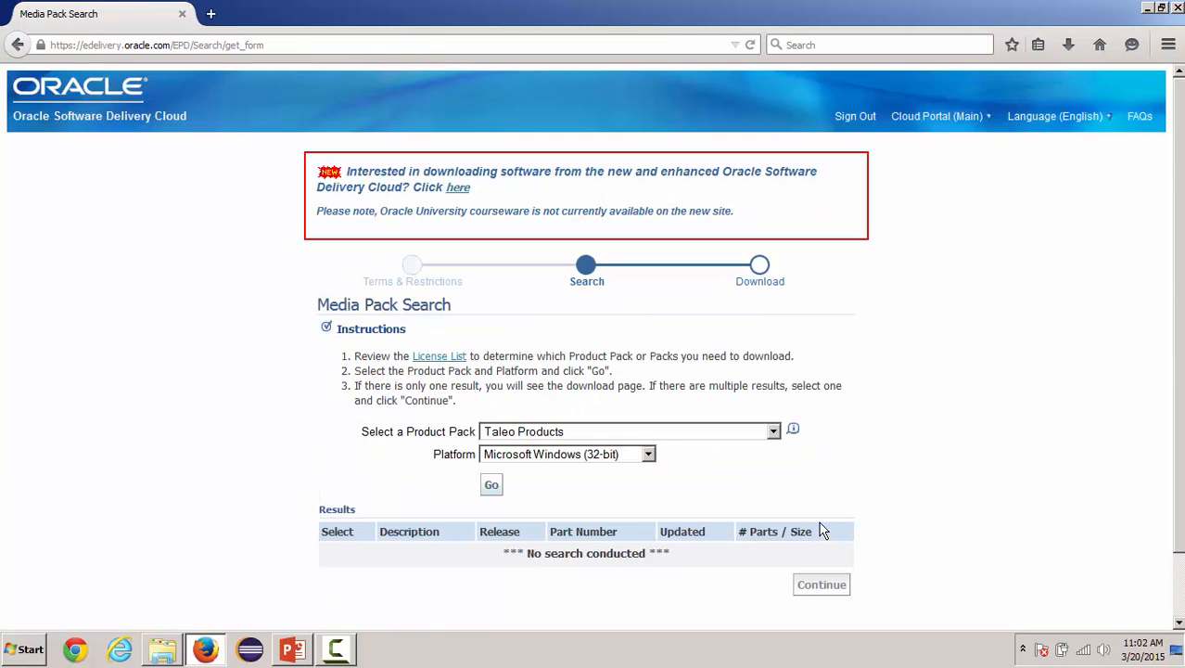
Step: Choose Taleo Products as the product pack and Microsoft Windows (32-bit) as the platform
{"action": "left_click", "coordinate": [773, 432]}
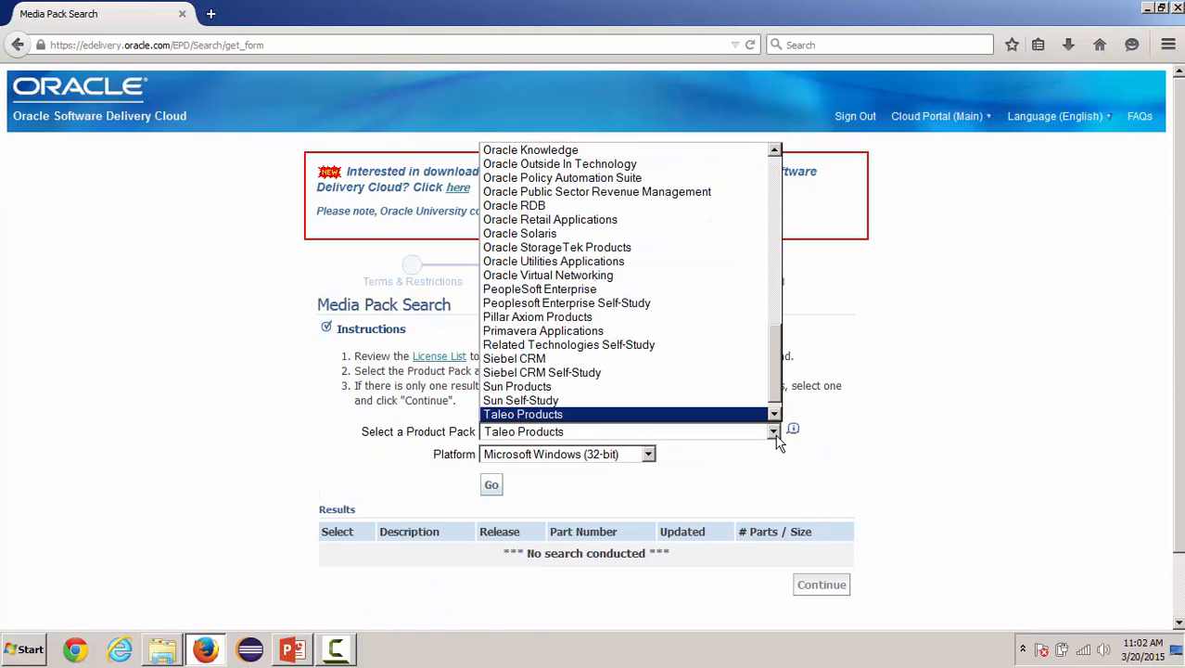
{"action": "left_click_drag", "start_coordinate": [774, 382], "coordinate": [774, 410]}
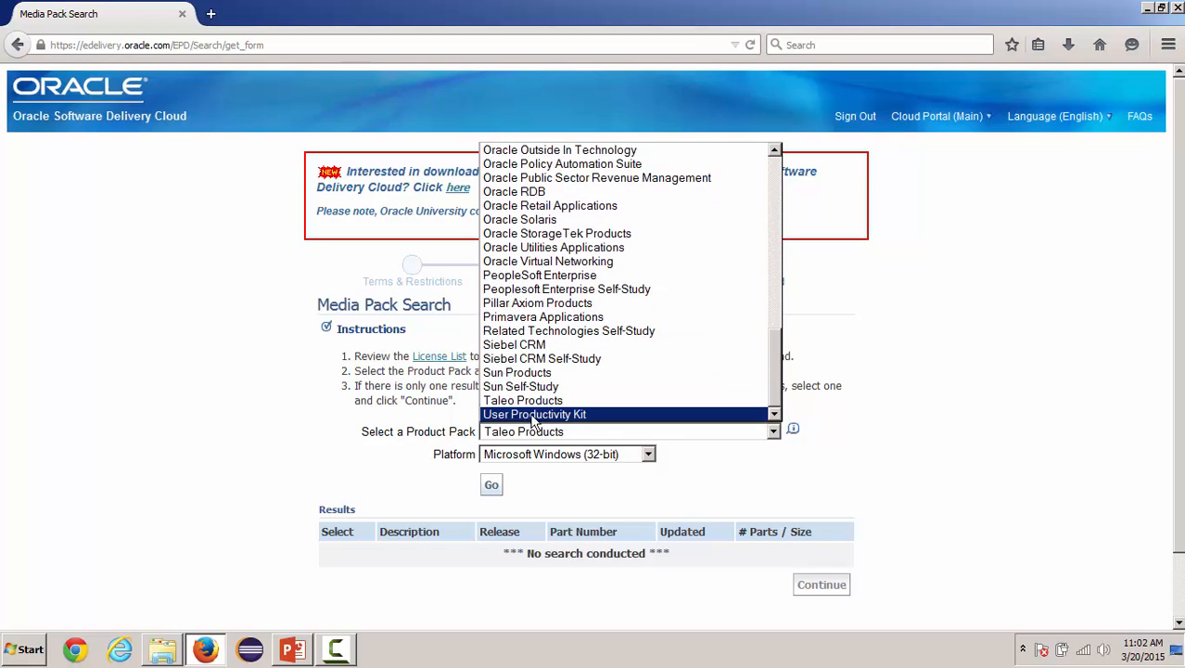
{"action": "left_click", "coordinate": [524, 405]}
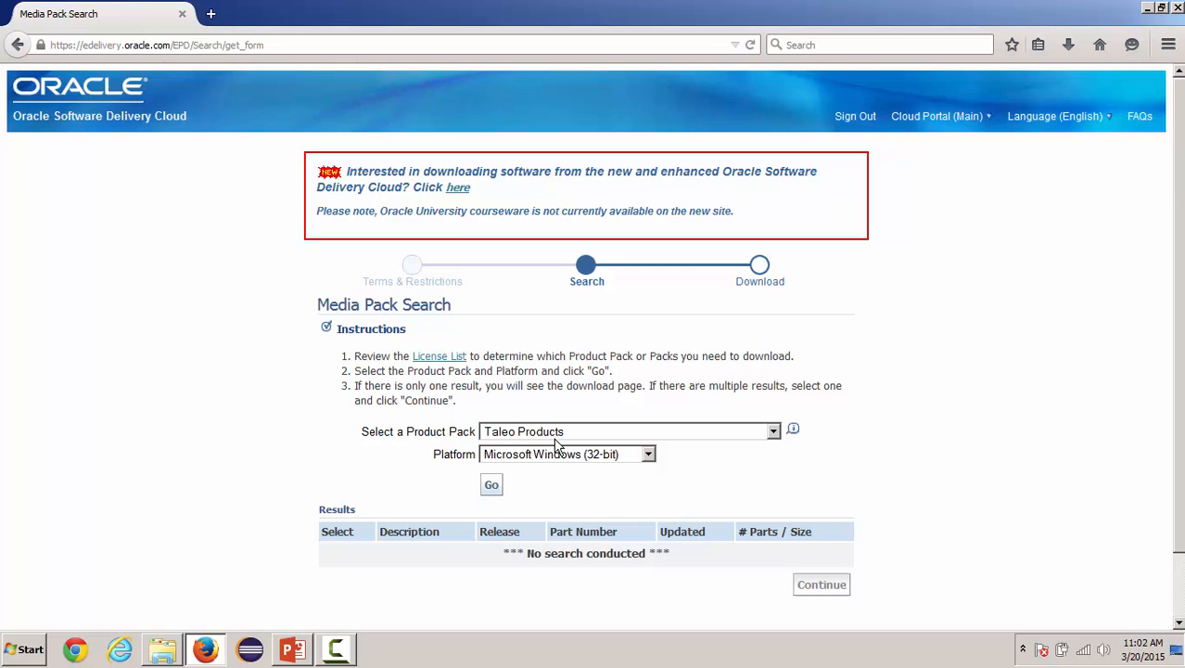
{"action": "left_click", "coordinate": [648, 459]}
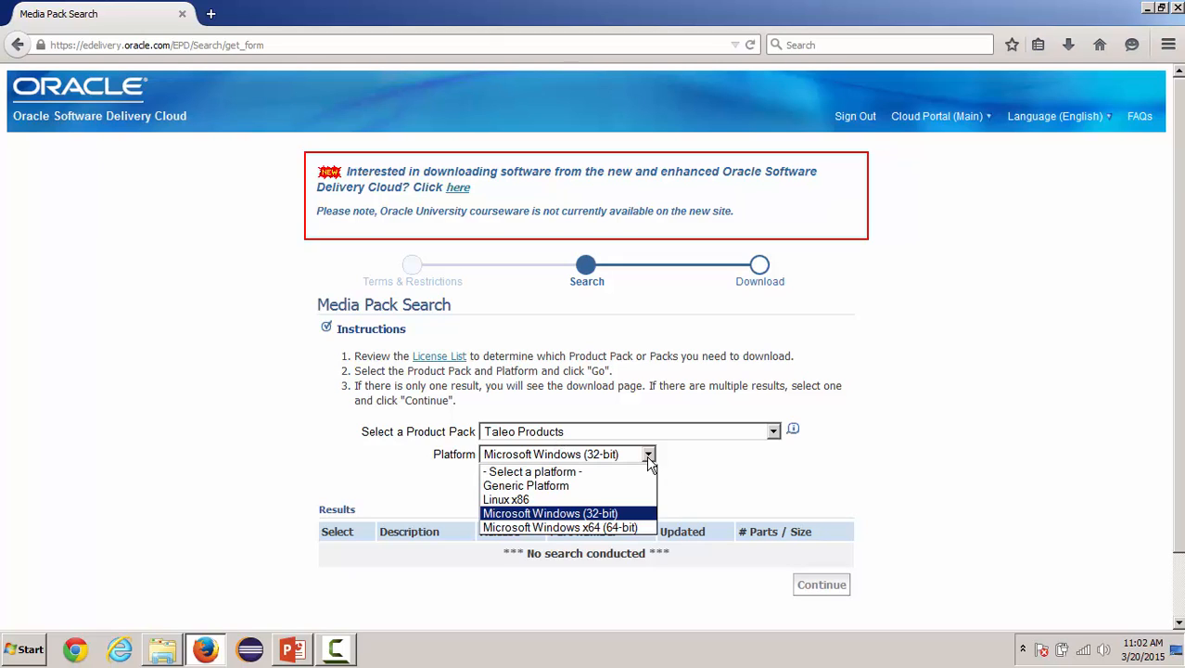
{"action": "left_click", "coordinate": [569, 516]}
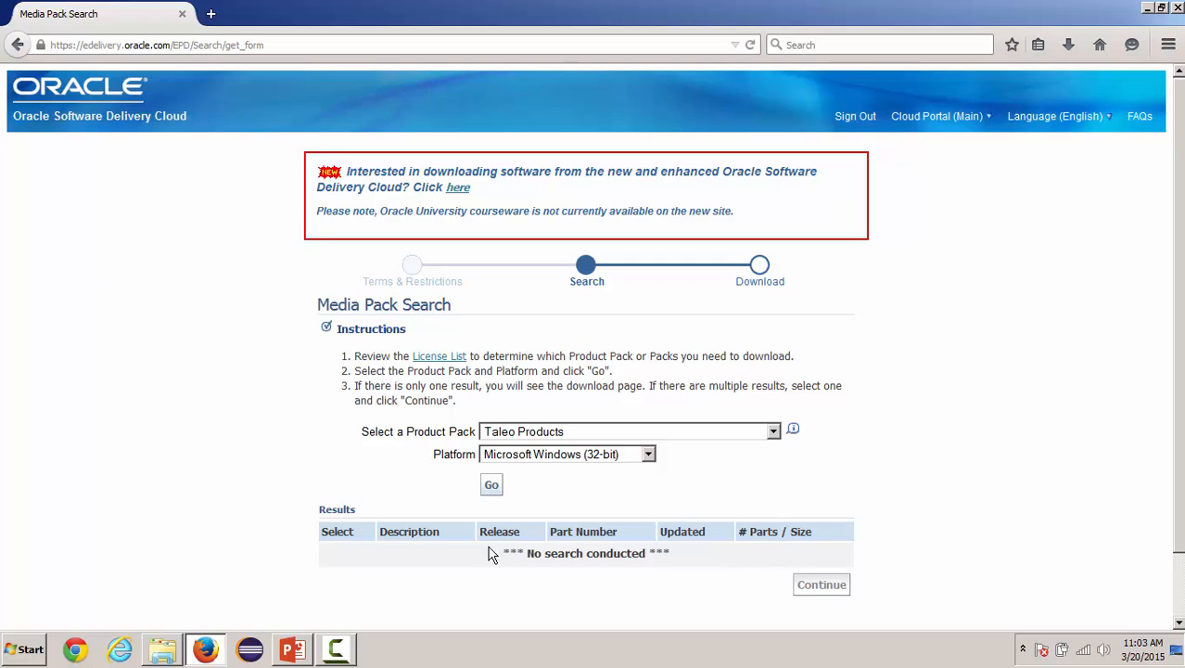
Step: Run the media pack search and scroll through the Taleo results
{"action": "left_click", "coordinate": [491, 488]}
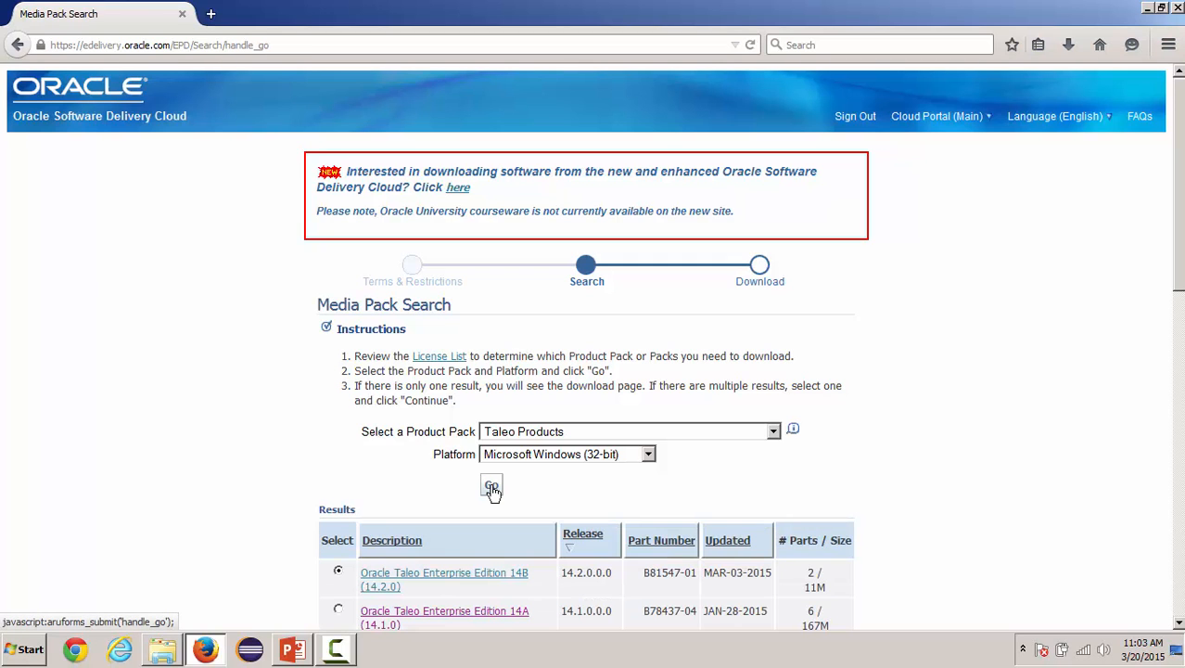
{"action": "scroll", "coordinate": [217, 323], "scroll_direction": "down", "scroll_amount": 3}
{"action": "scroll", "coordinate": [217, 324], "scroll_direction": "down", "scroll_amount": 3}
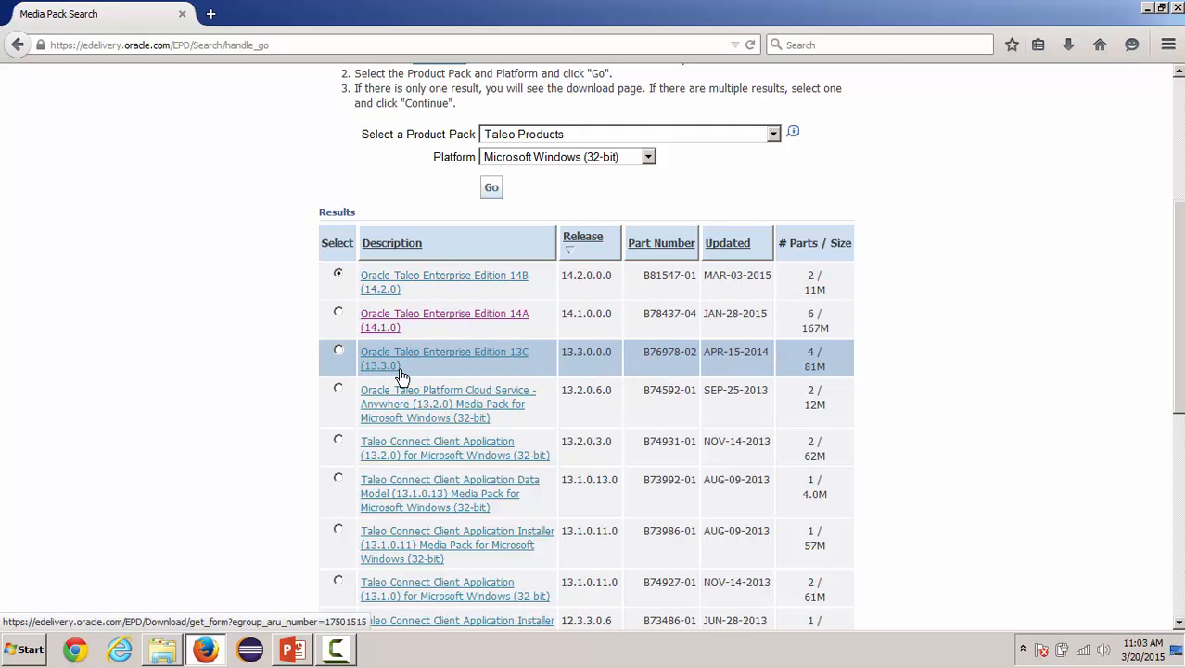
Step: Review the Oracle Taleo Enterprise Edition 14B files, then return to the results list
{"action": "left_click", "coordinate": [446, 280]}
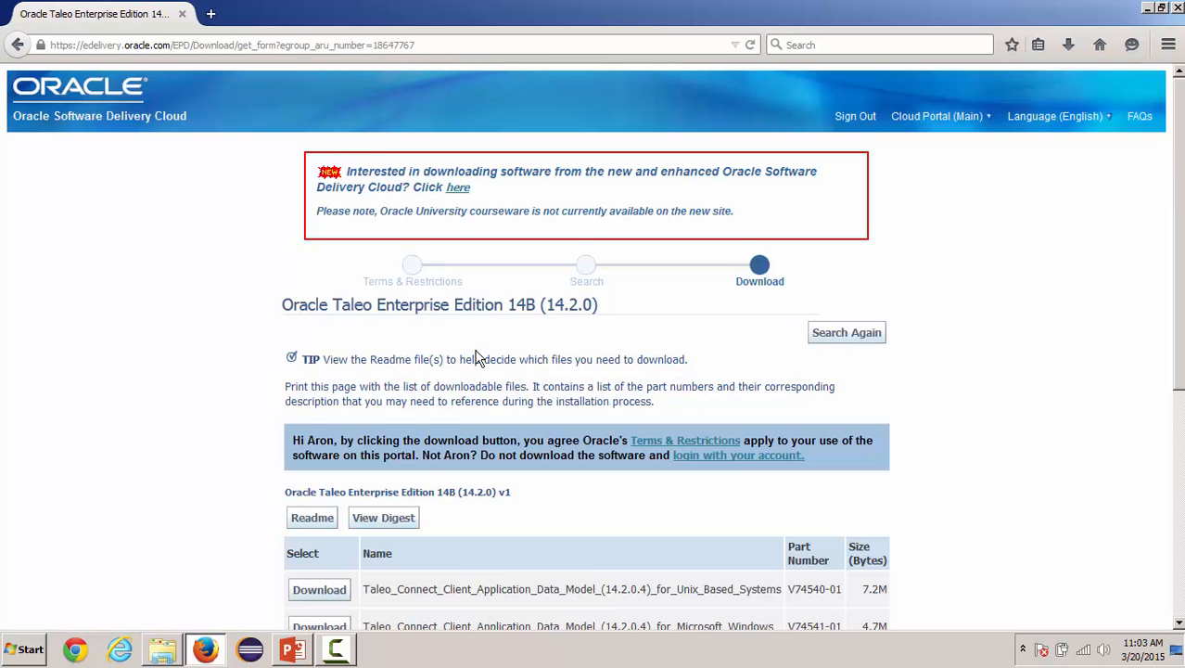
{"action": "scroll", "coordinate": [479, 361], "scroll_direction": "down", "scroll_amount": 3}
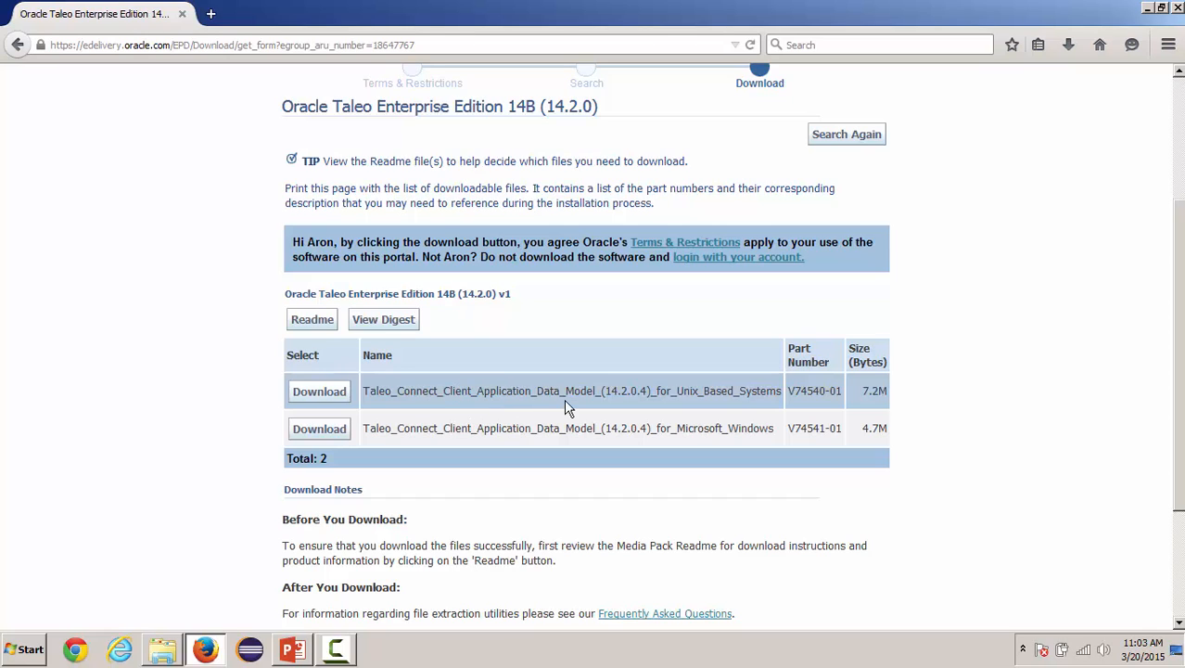
{"action": "left_click", "coordinate": [17, 46]}
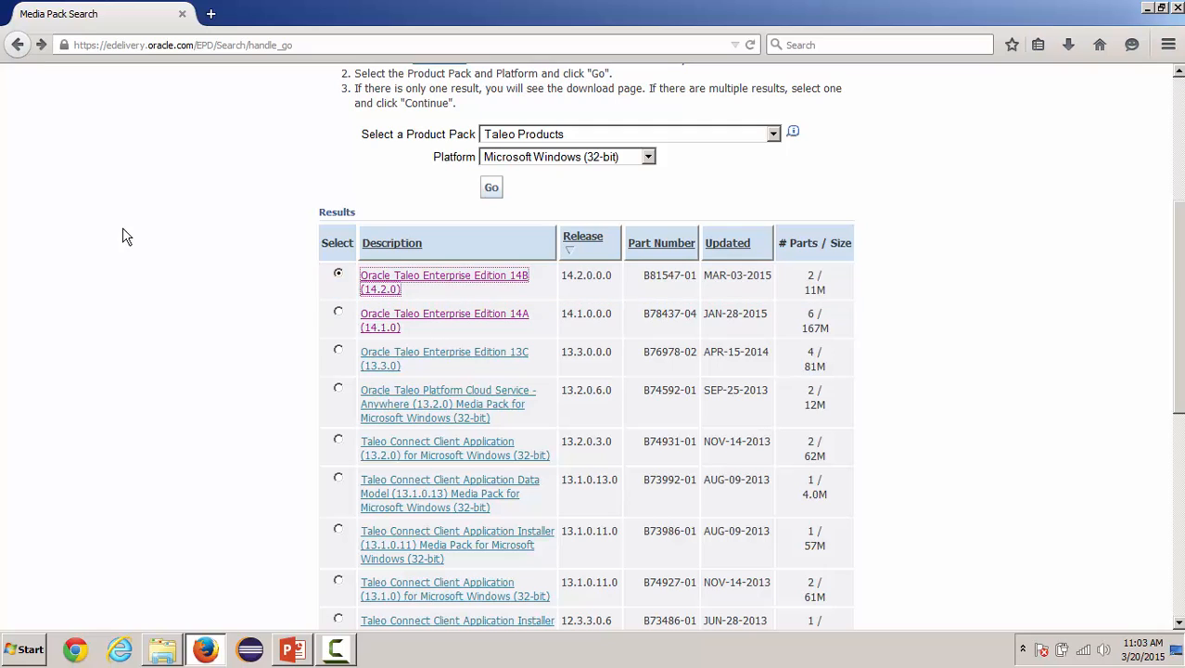
Step: Open Oracle Taleo Enterprise Edition 14A (14.1.0) and scroll to its six Taleo Connect Client files
{"action": "left_click", "coordinate": [418, 322]}
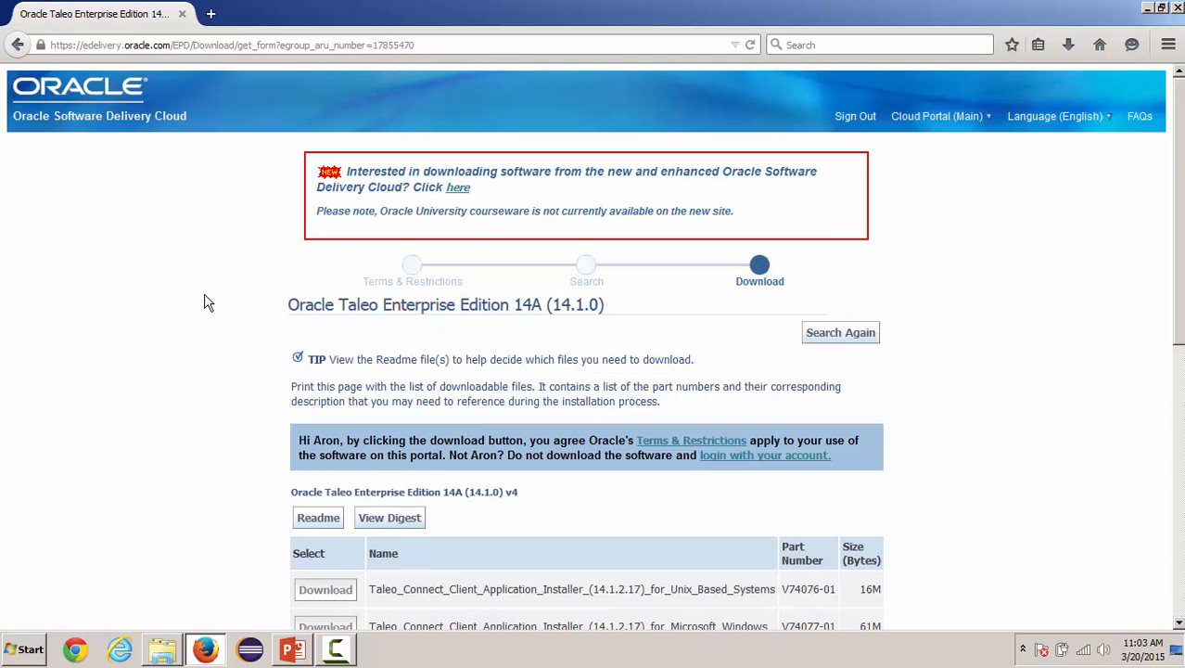
{"action": "scroll", "coordinate": [207, 302], "scroll_direction": "down", "scroll_amount": 5}
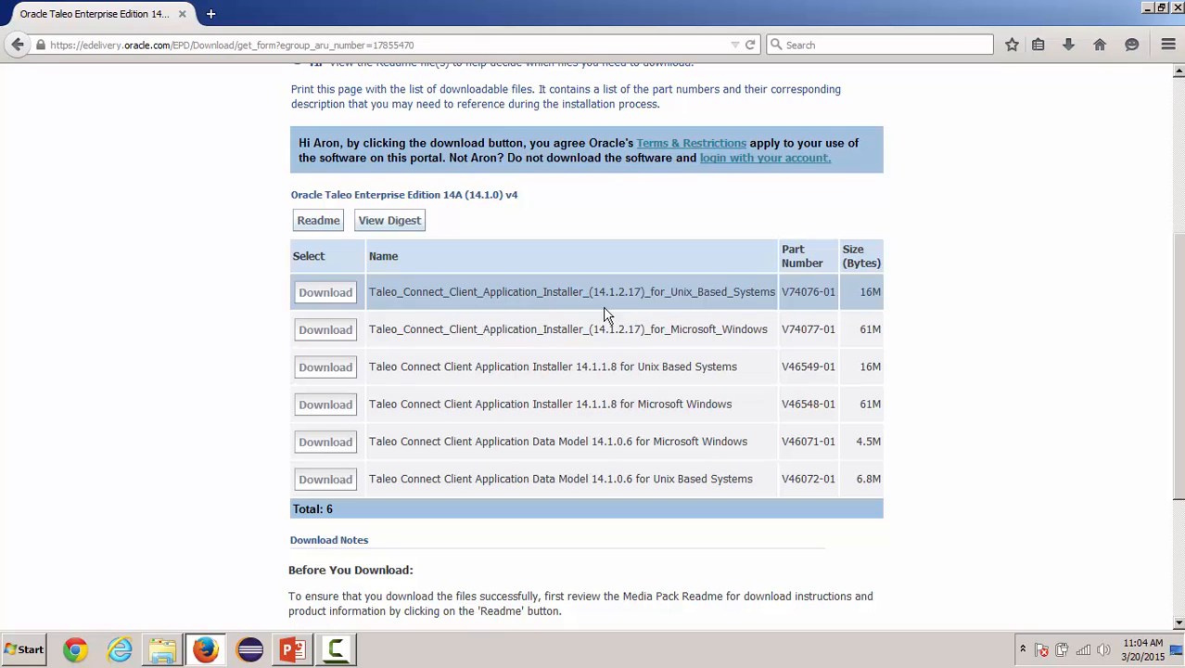
Step: Save the 14.1.2.17 Windows installer V74077-01.zip to disk
{"action": "left_click", "coordinate": [332, 336]}
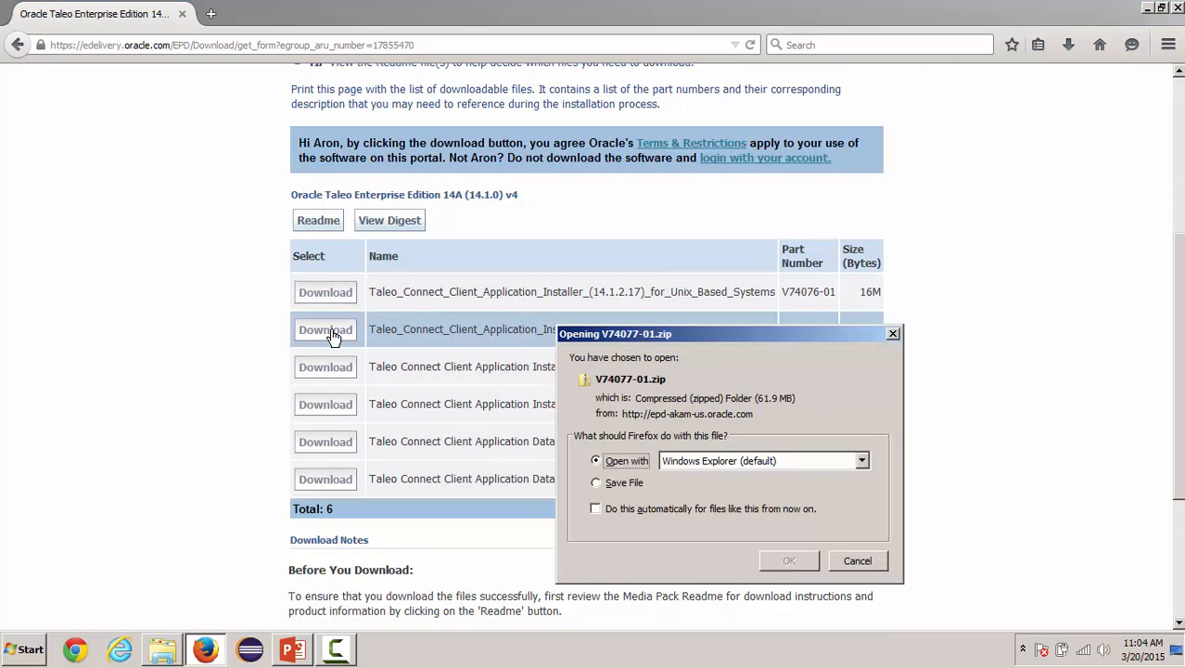
{"action": "left_click", "coordinate": [596, 482]}
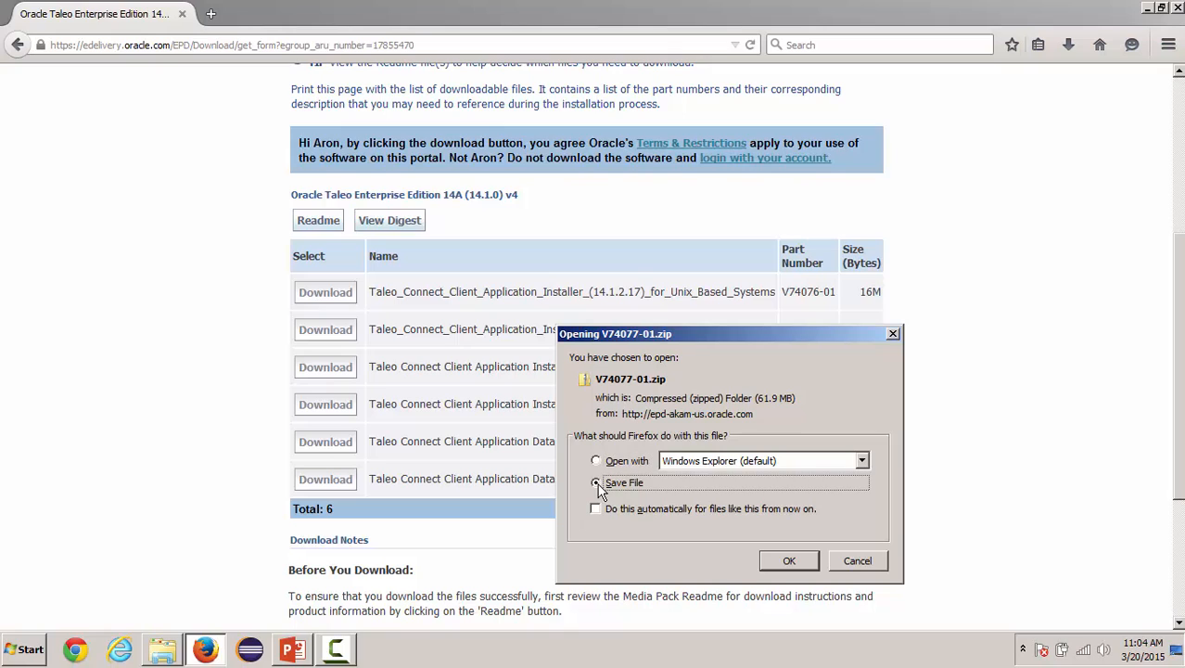
{"action": "left_click", "coordinate": [790, 561]}
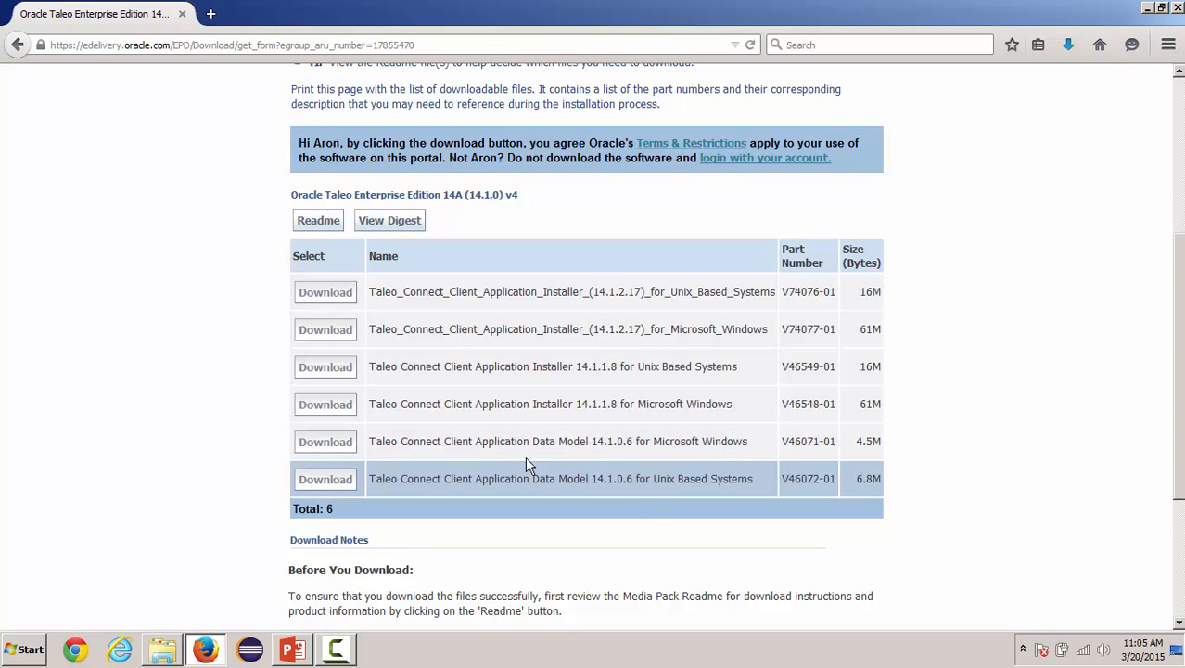
Step: Save the 14.1.0.6 Windows data model V46071-01.zip to disk
{"action": "left_click", "coordinate": [326, 442]}
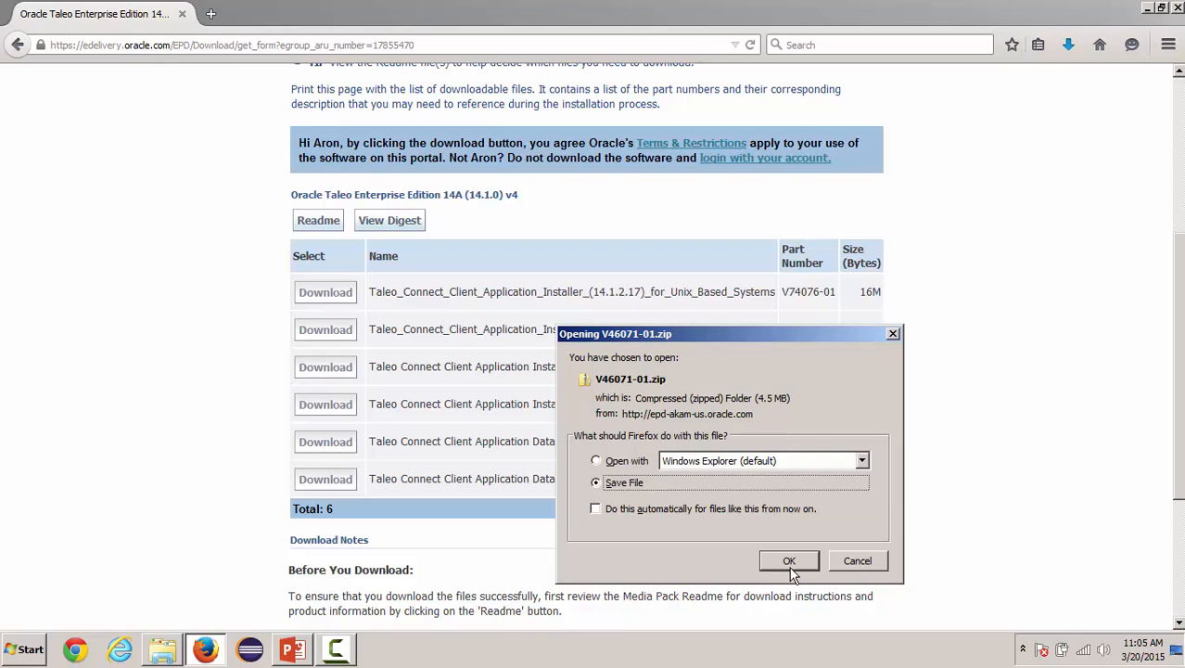
{"action": "left_click", "coordinate": [789, 562]}
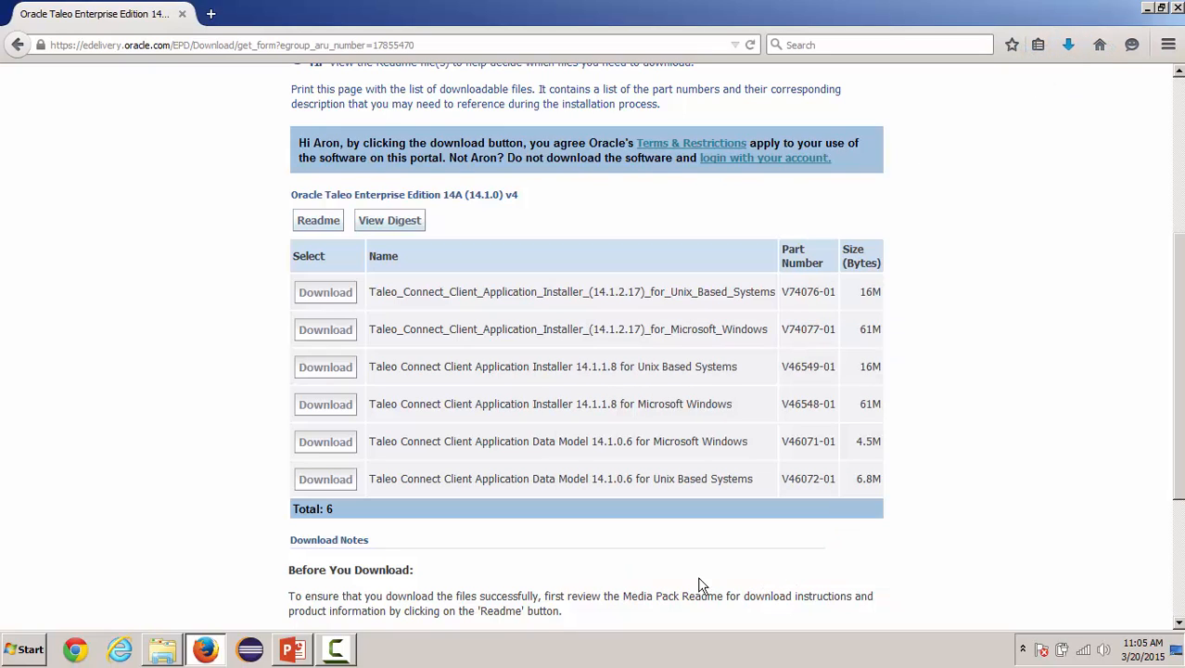
{"action": "left_click", "coordinate": [173, 646]}
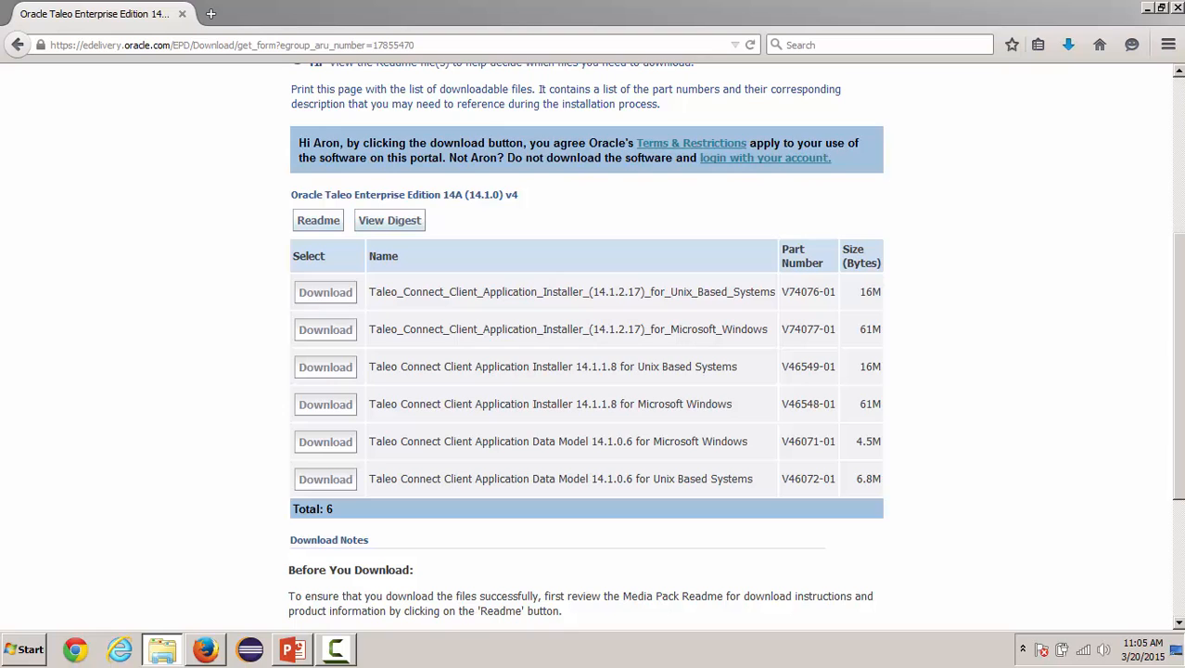
Step: Maximize the Downloads window and extract V46071-01.zip into its own folder
{"action": "left_click_drag", "start_coordinate": [1184, 9], "coordinate": [644, 84]}
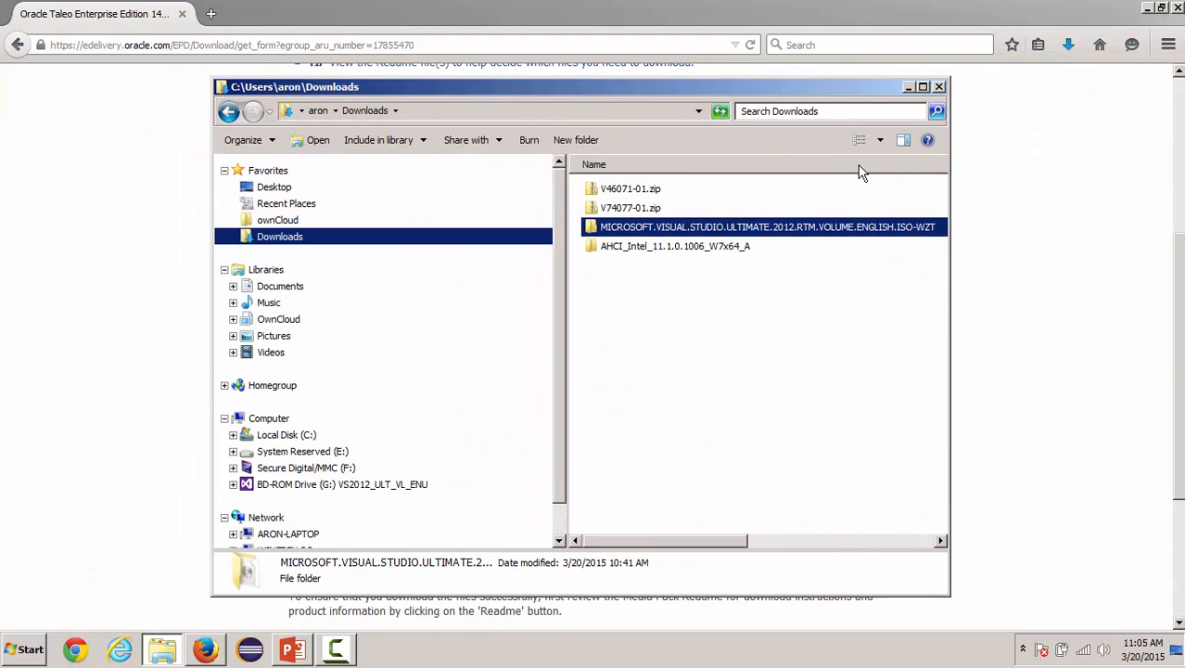
{"action": "left_click", "coordinate": [923, 82]}
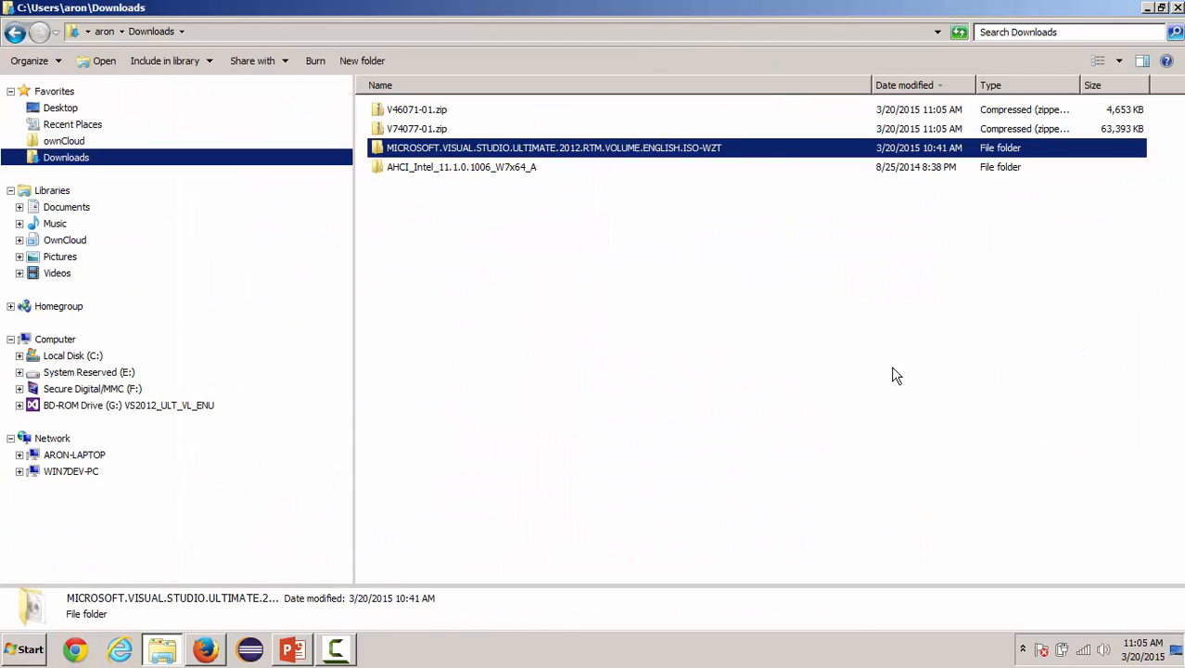
{"action": "left_click", "coordinate": [419, 111]}
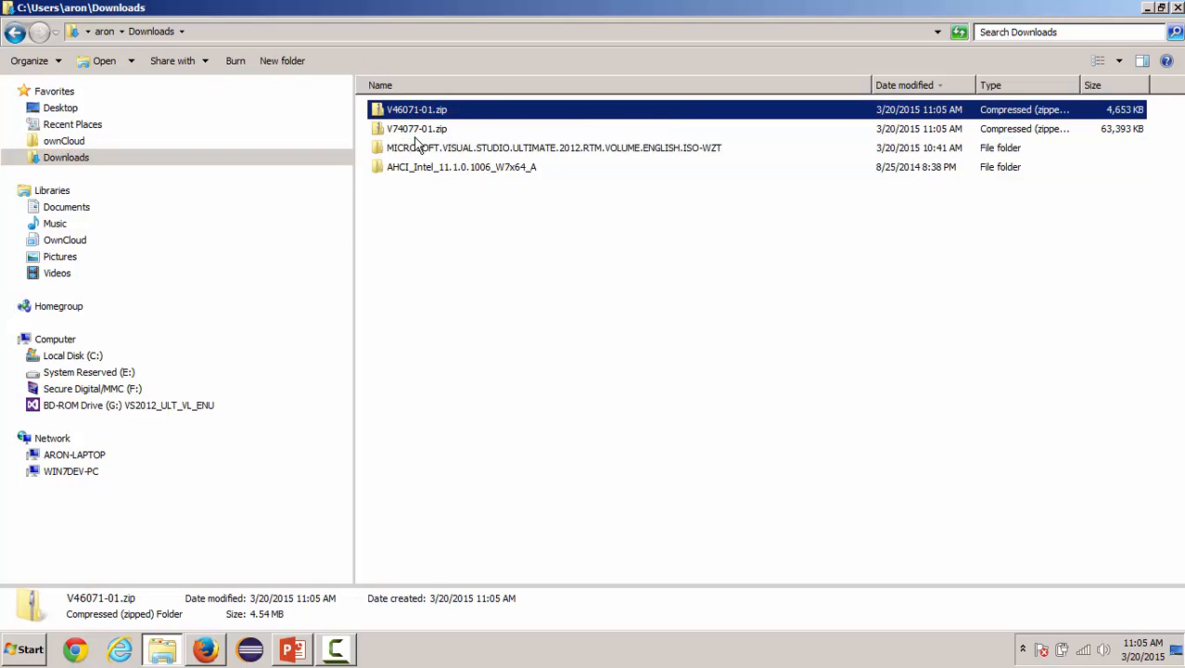
{"action": "left_click", "coordinate": [415, 135]}
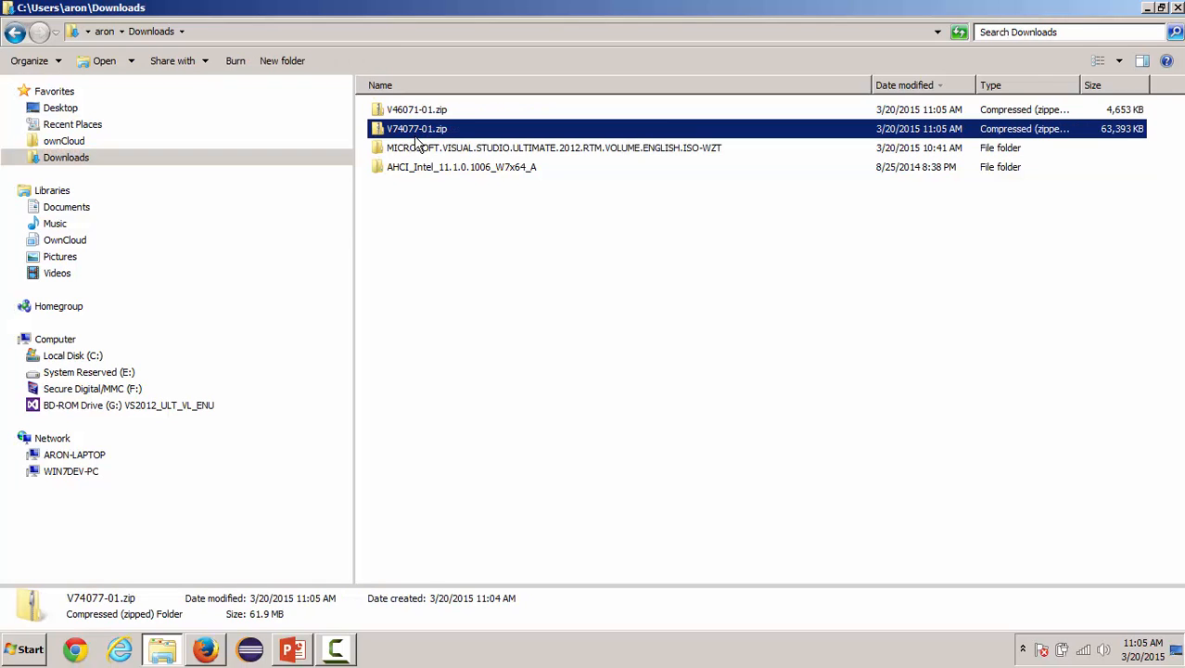
{"action": "right_click", "coordinate": [399, 109]}
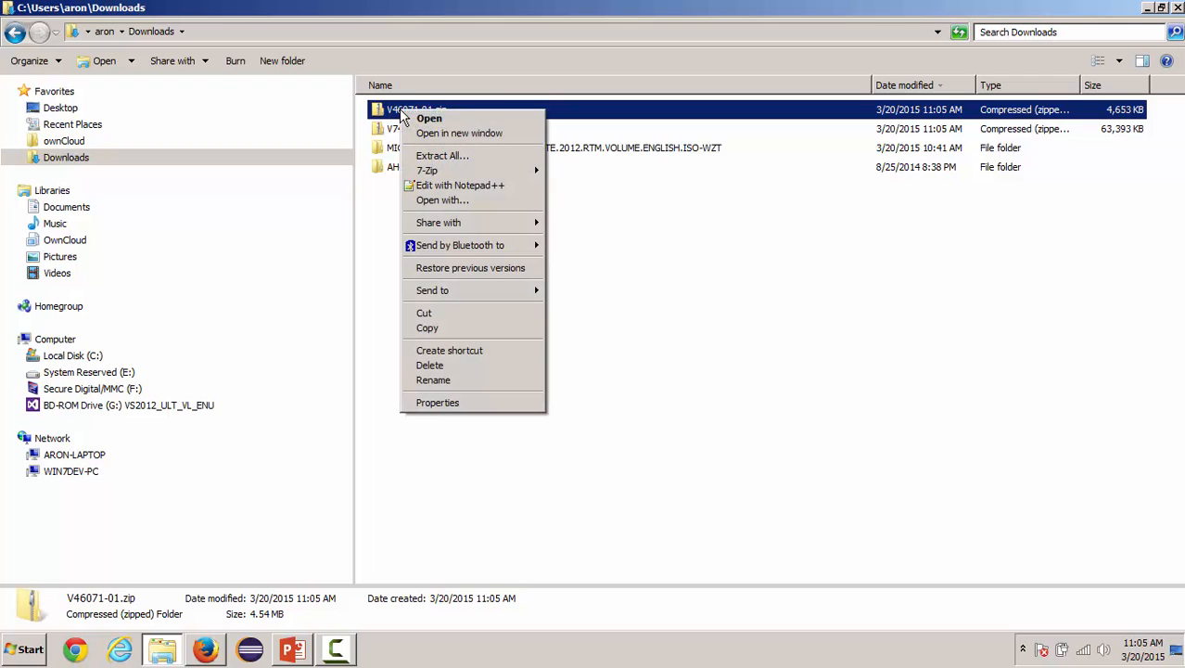
{"action": "left_click", "coordinate": [430, 156]}
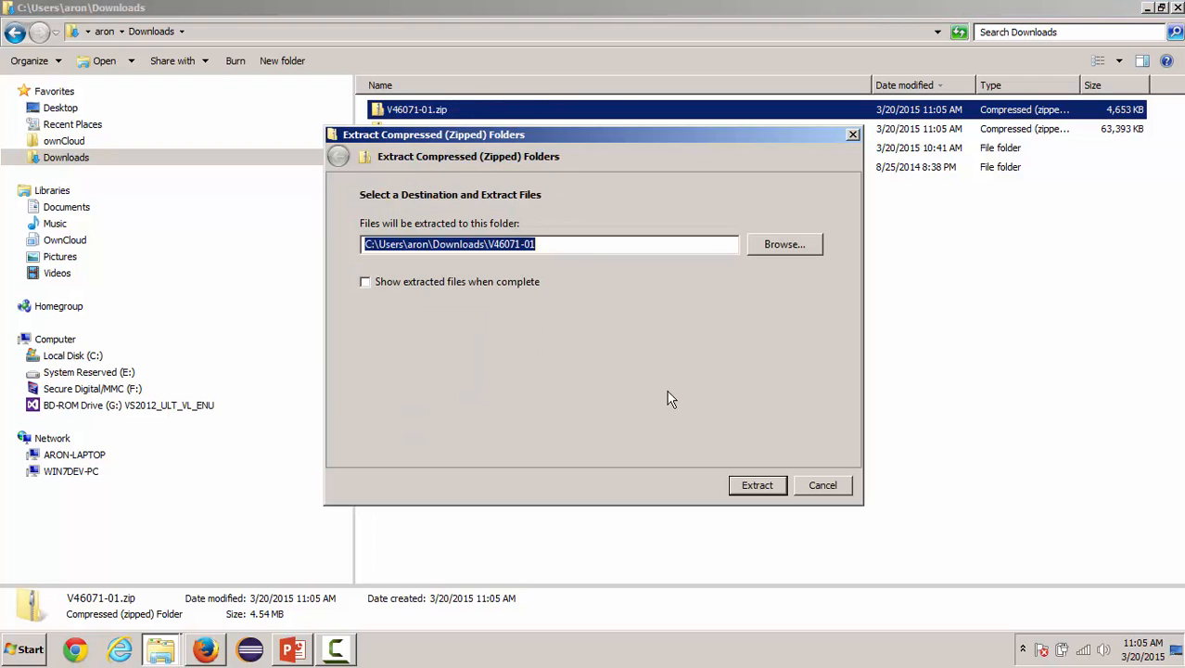
{"action": "left_click", "coordinate": [770, 486]}
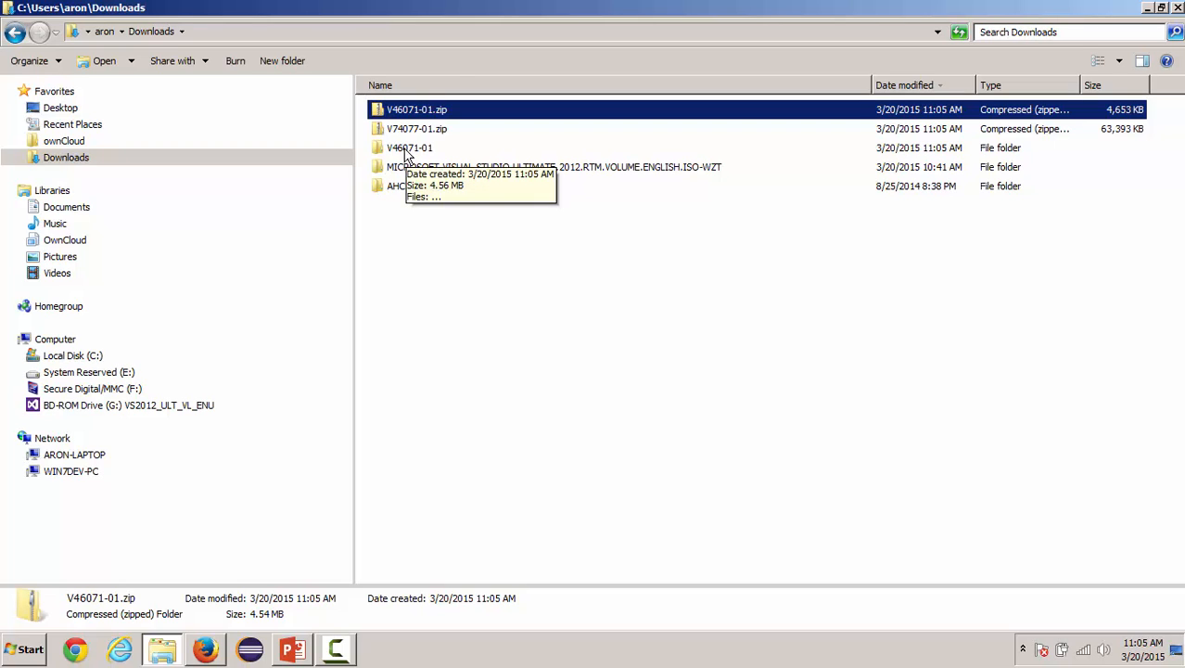
Step: Extract V74077-01.zip into its own V74077-01 folder
{"action": "right_click", "coordinate": [409, 130]}
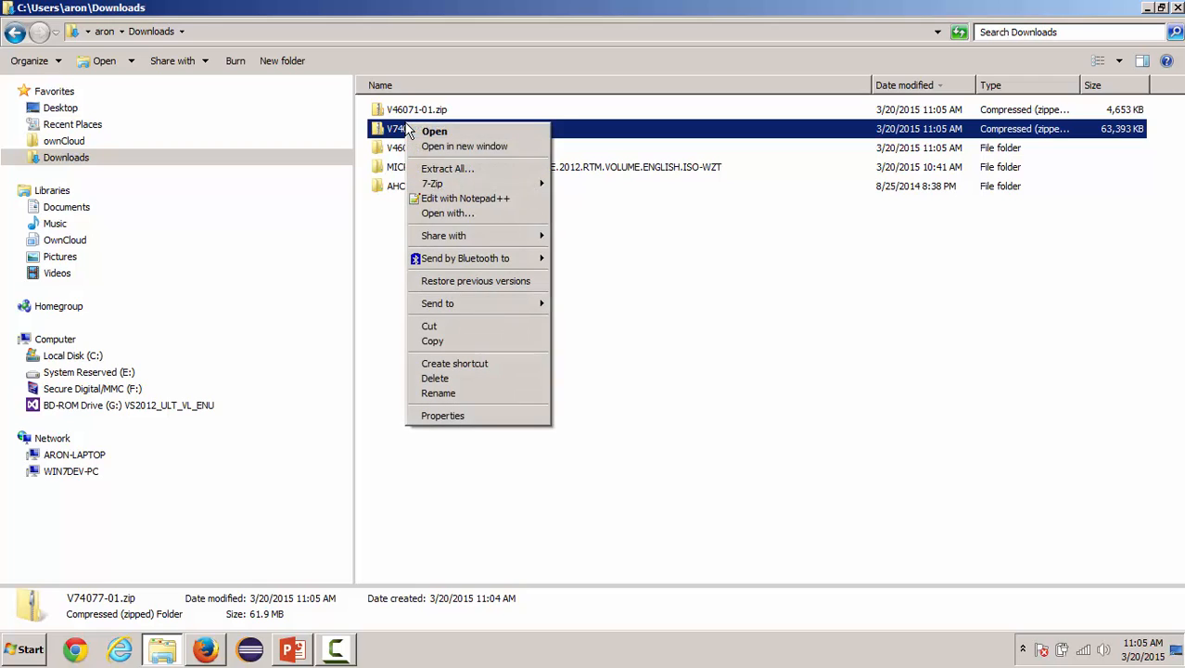
{"action": "left_click", "coordinate": [473, 169]}
{"action": "left_click", "coordinate": [747, 484]}
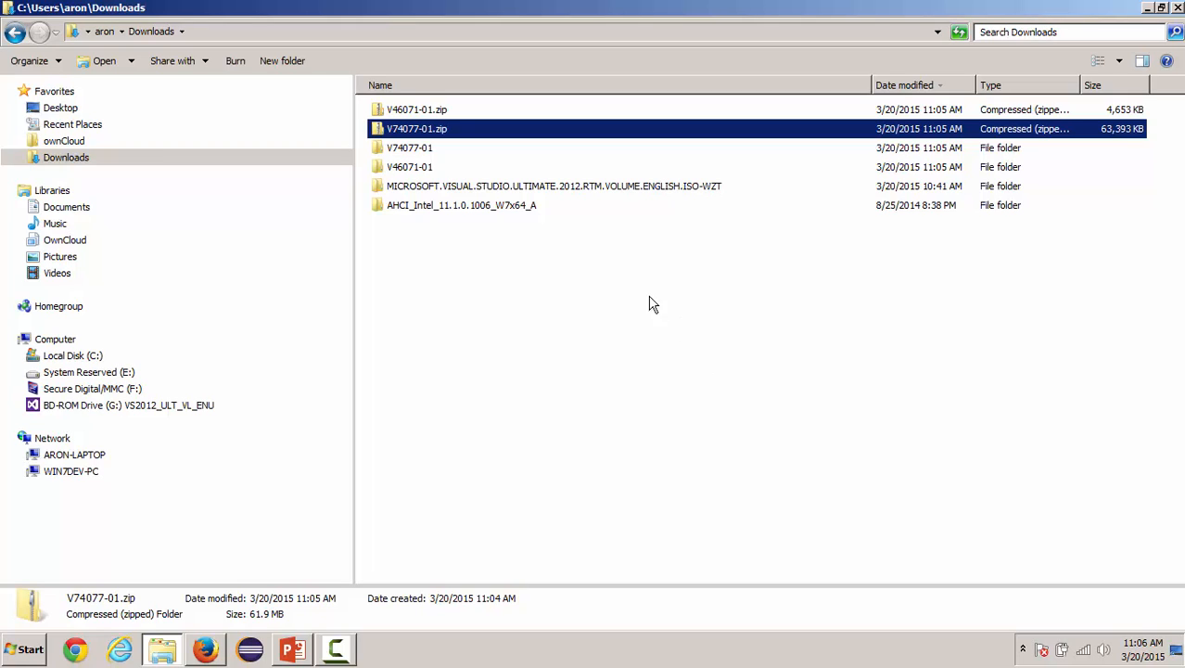
Step: Check the V74077-01 installer, then open V46071-01 and auto-fit the Name column to its Data Model exe
{"action": "double_click", "coordinate": [425, 153]}
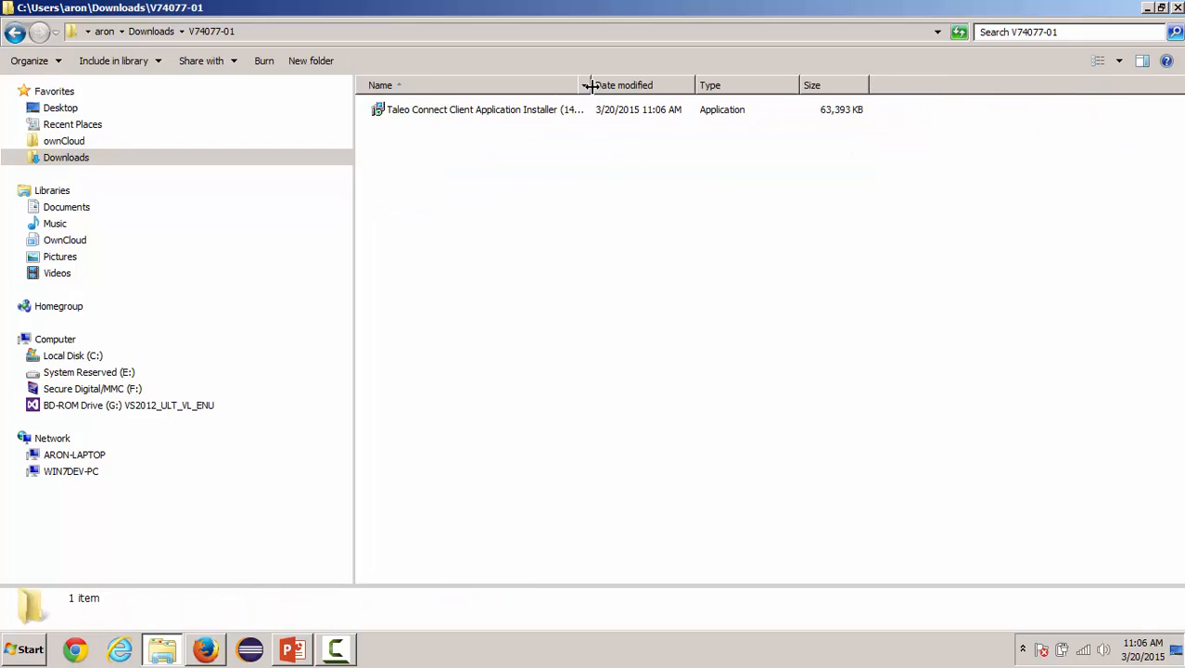
{"action": "left_click_drag", "start_coordinate": [589, 85], "coordinate": [674, 87]}
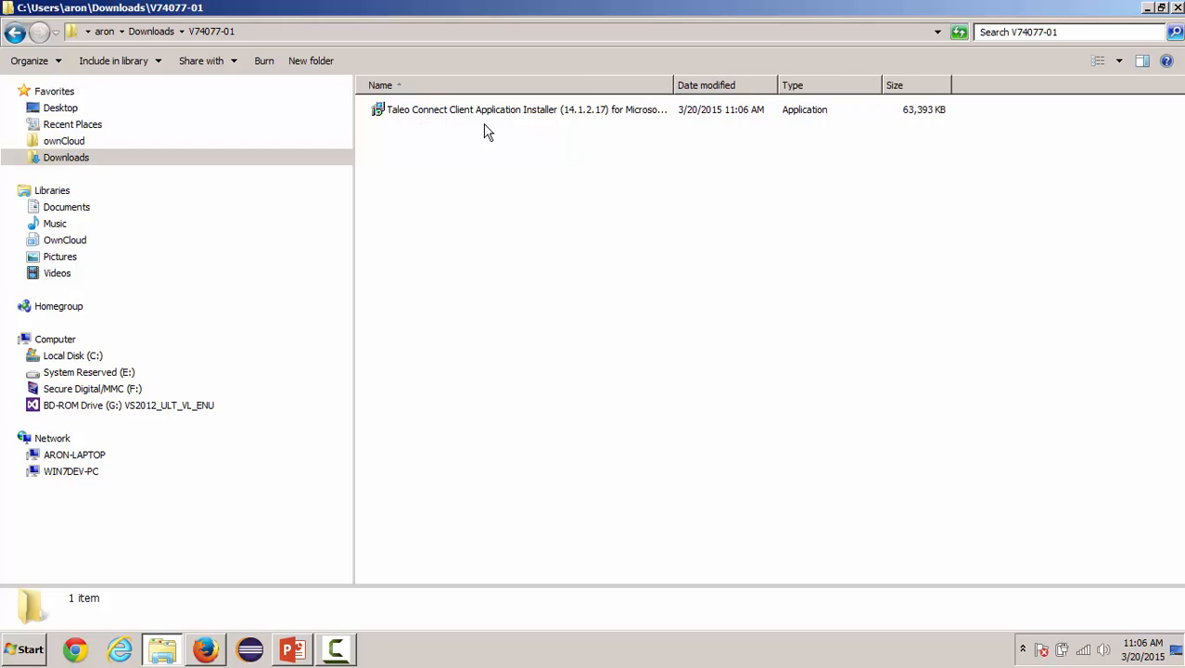
{"action": "left_click", "coordinate": [147, 32]}
{"action": "double_click", "coordinate": [393, 167]}
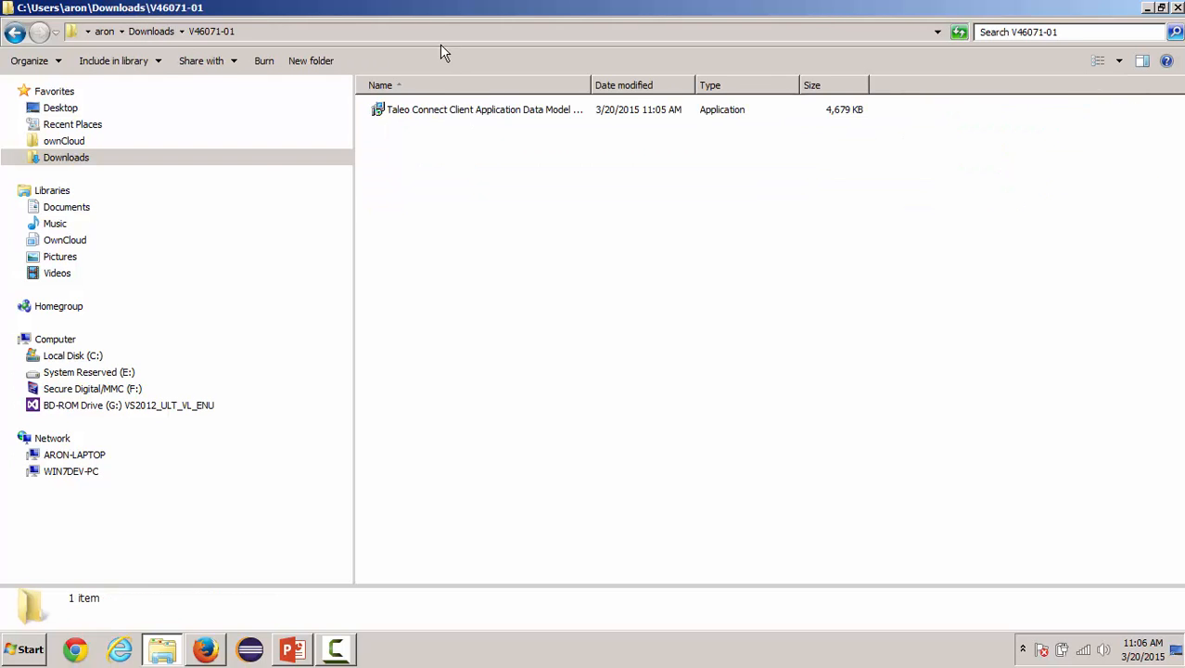
{"action": "double_click", "coordinate": [590, 85]}
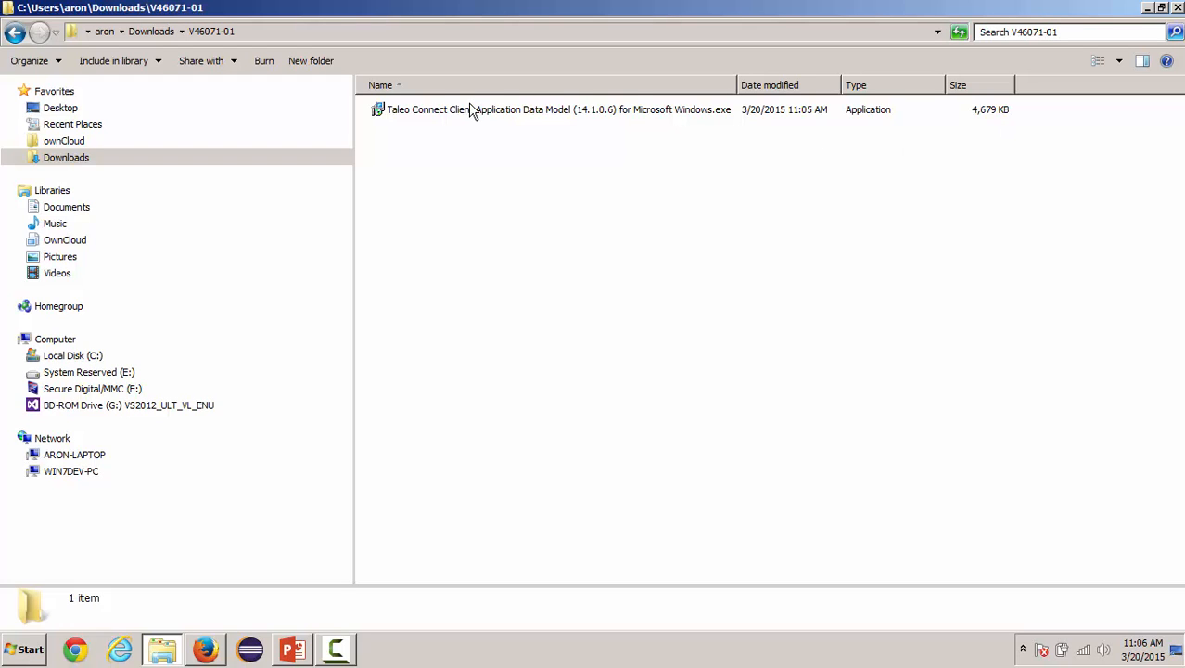
Step: Launch the Data Model 14.1.0.6 installer and accept the license agreement
{"action": "double_click", "coordinate": [411, 113]}
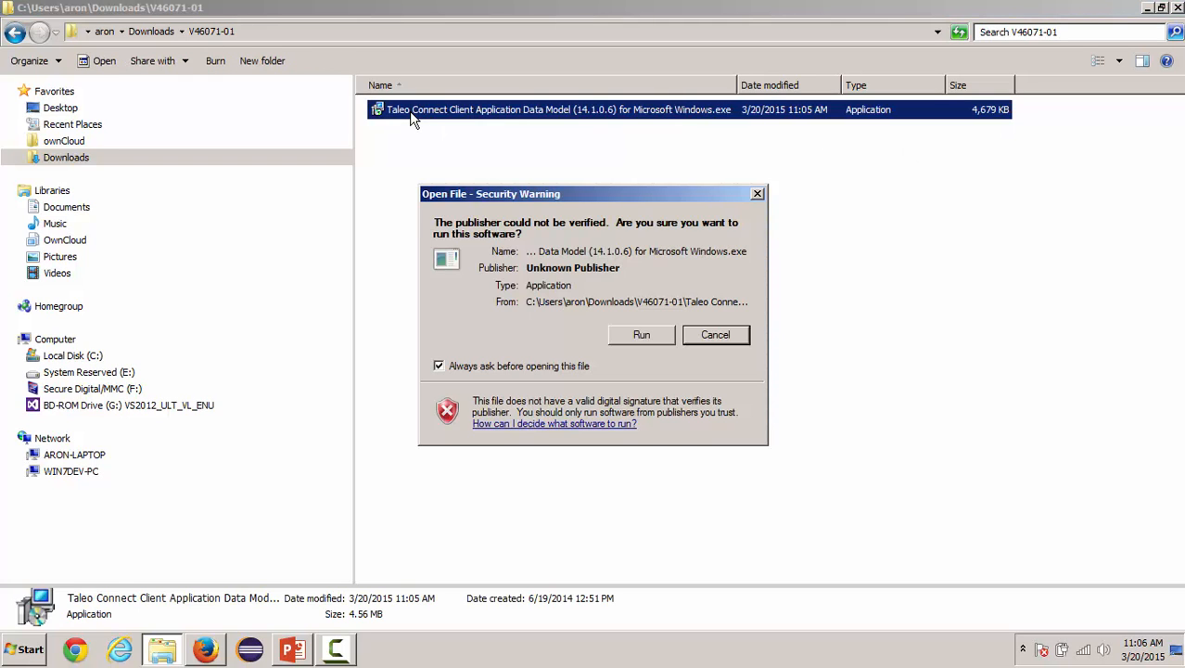
{"action": "left_click", "coordinate": [628, 337]}
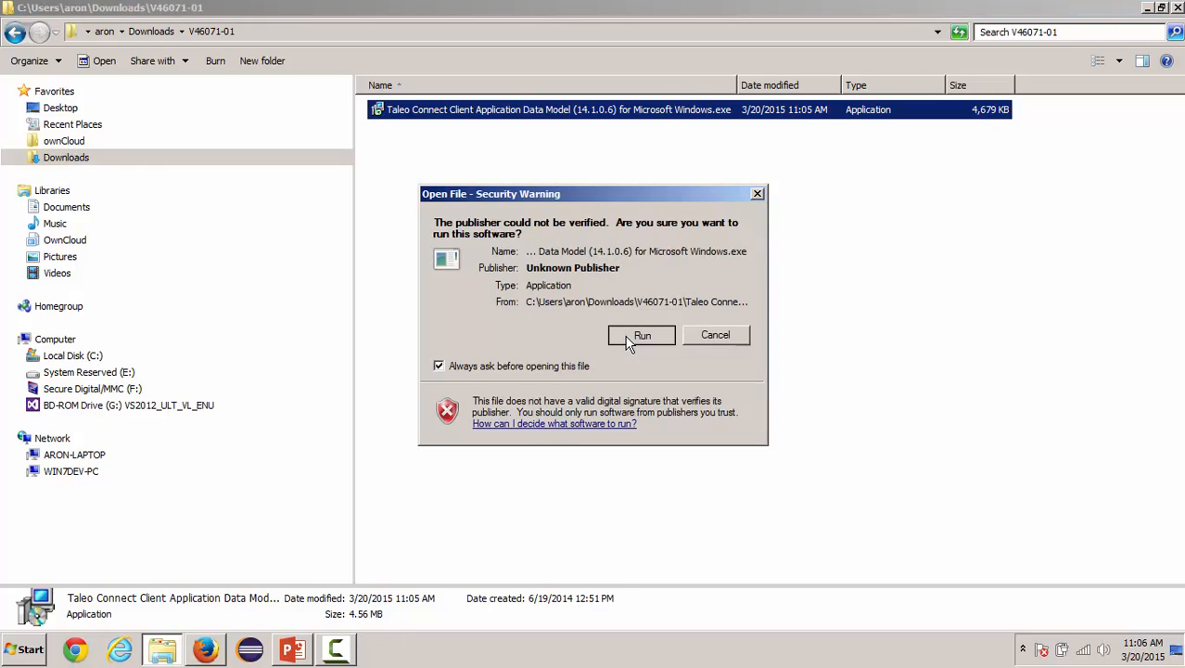
{"action": "left_click", "coordinate": [627, 337]}
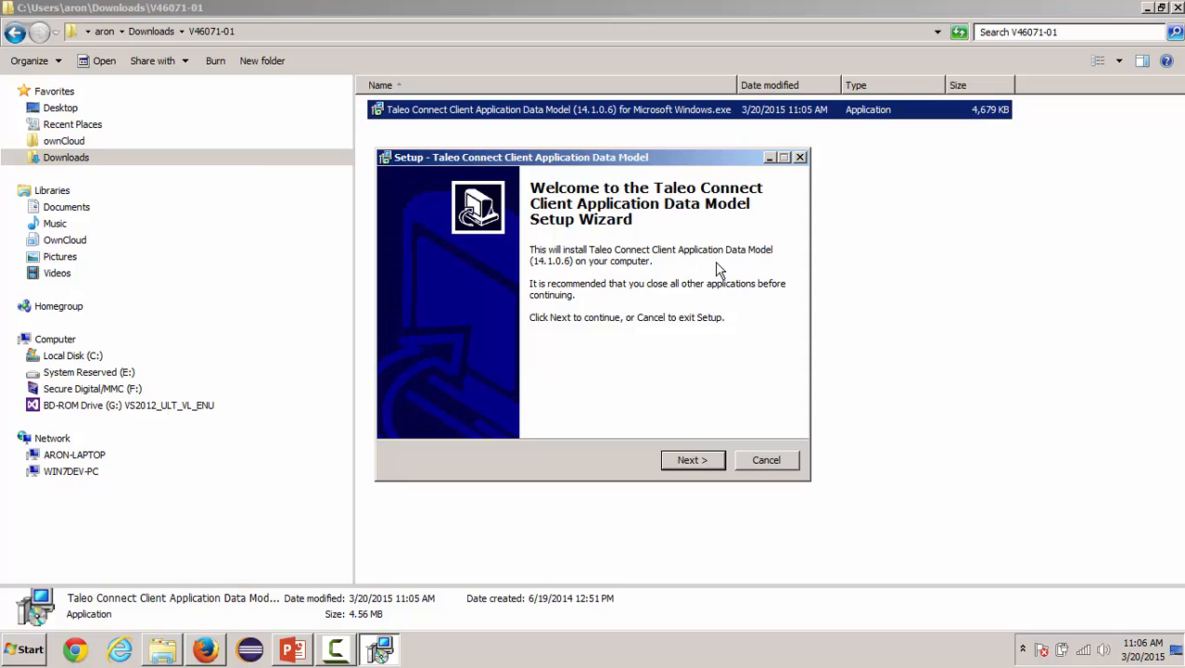
{"action": "left_click", "coordinate": [677, 459]}
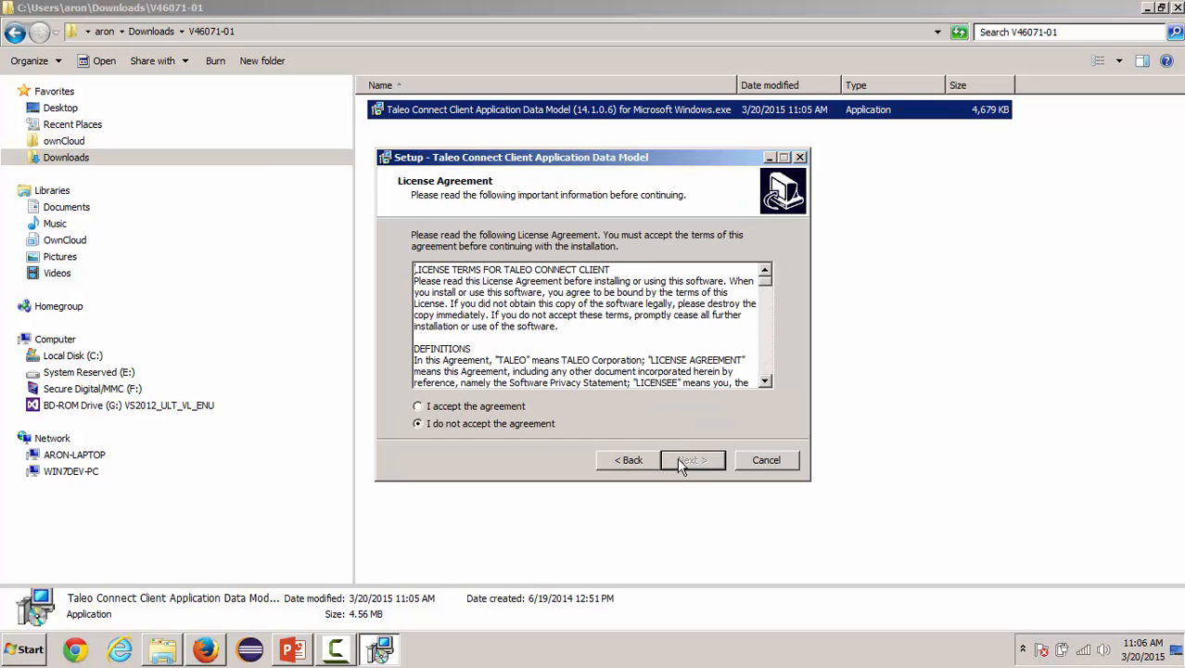
{"action": "left_click", "coordinate": [432, 412]}
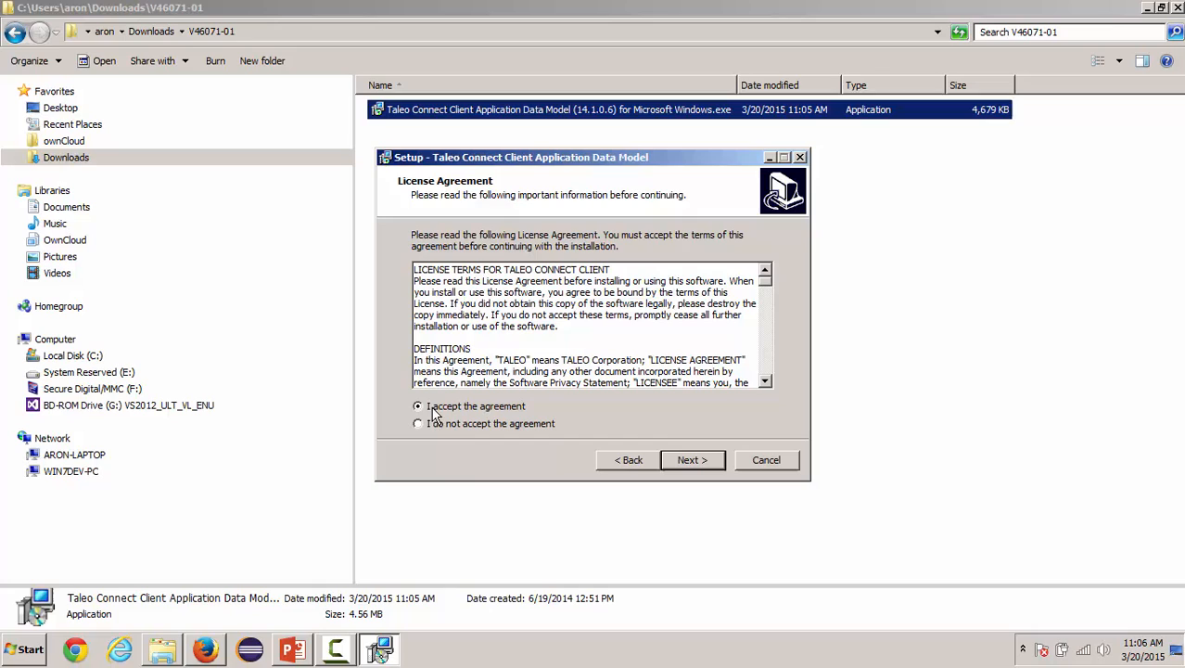
{"action": "left_click", "coordinate": [687, 462]}
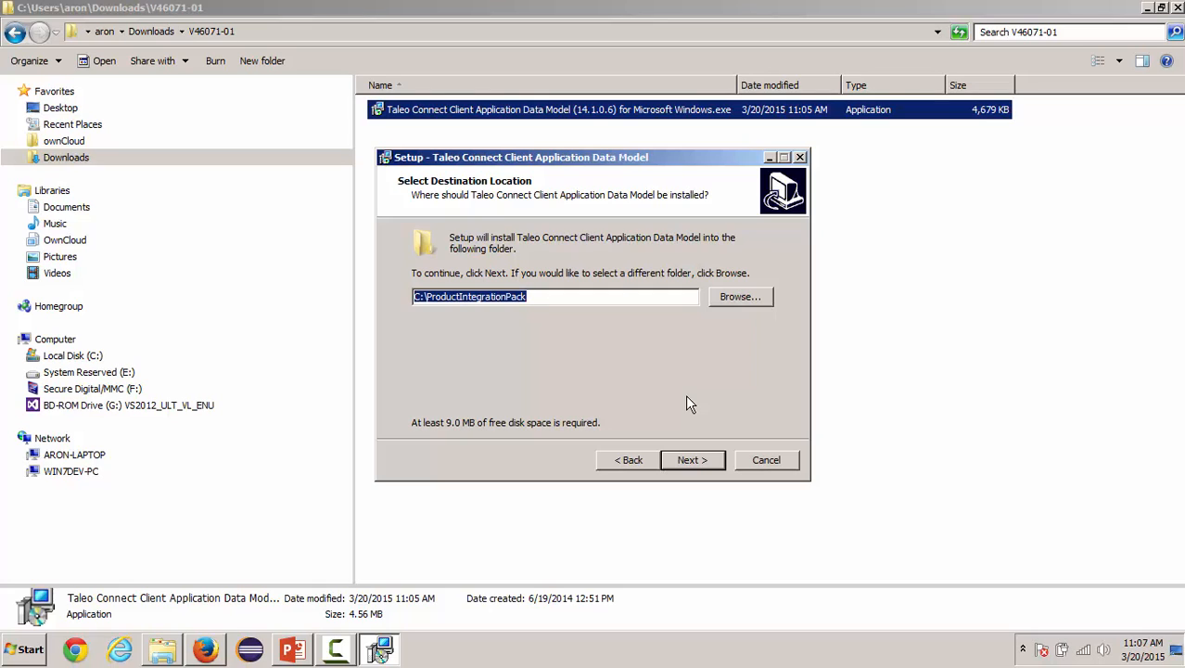
Step: Install into C:\TCC\ProductIntegrationPack14a and finish the wizard
{"action": "left_click", "coordinate": [531, 299]}
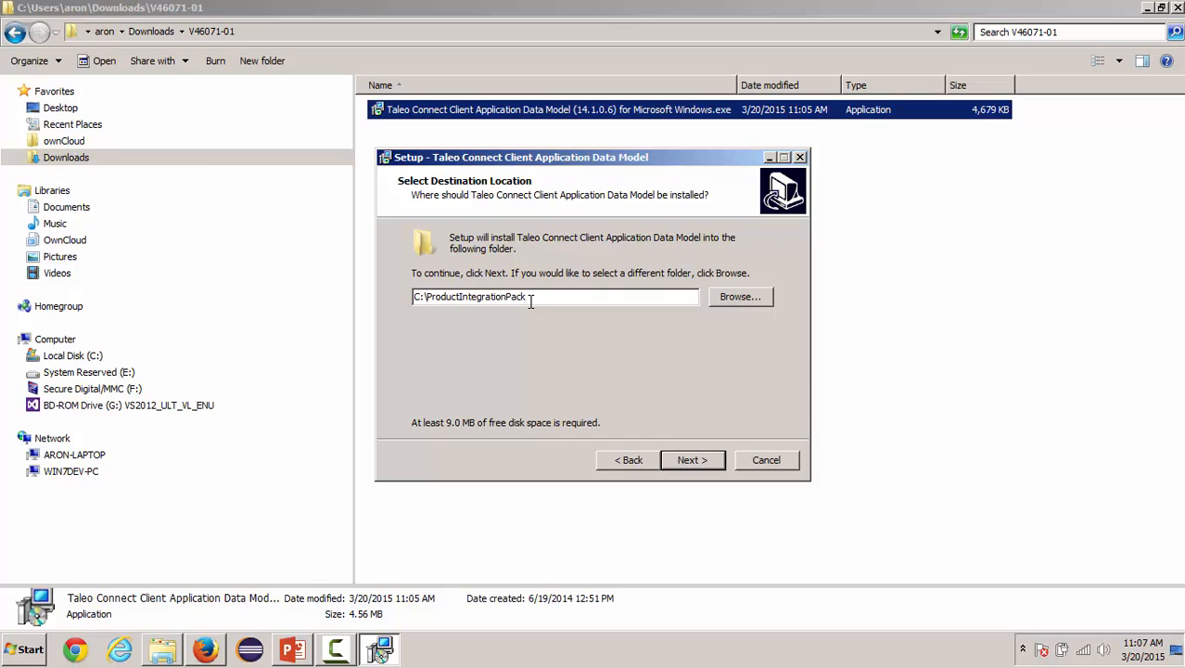
{"action": "left_click", "coordinate": [425, 297]}
{"action": "type", "text": "TCC"}
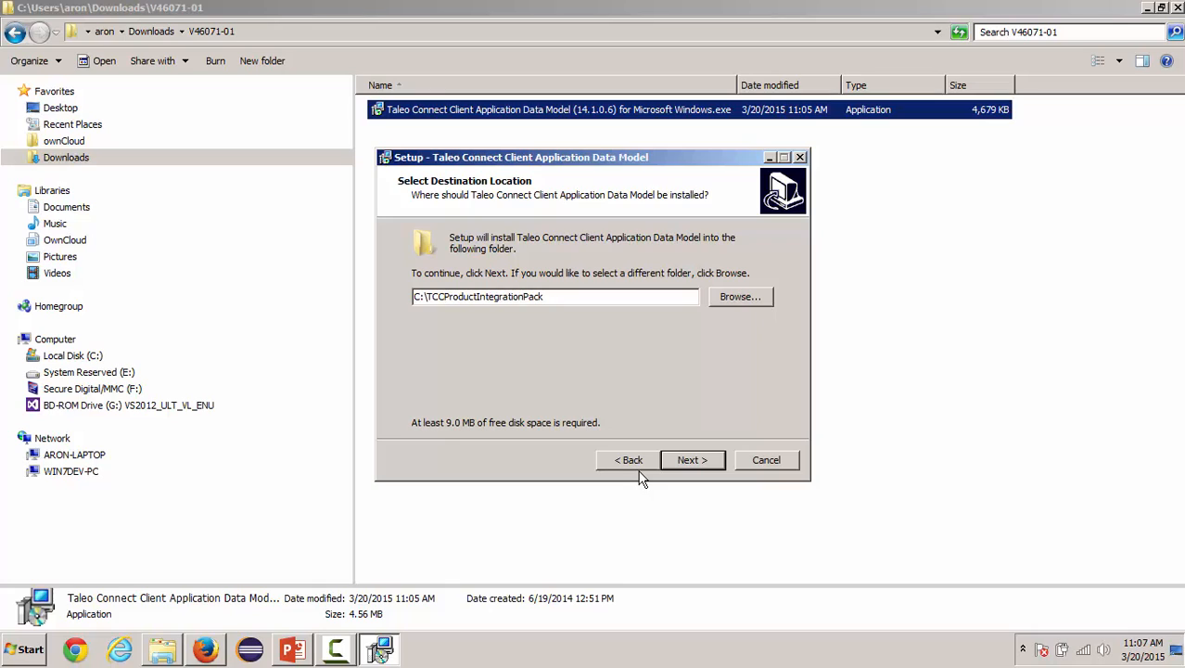
{"action": "type", "text": "\\"}
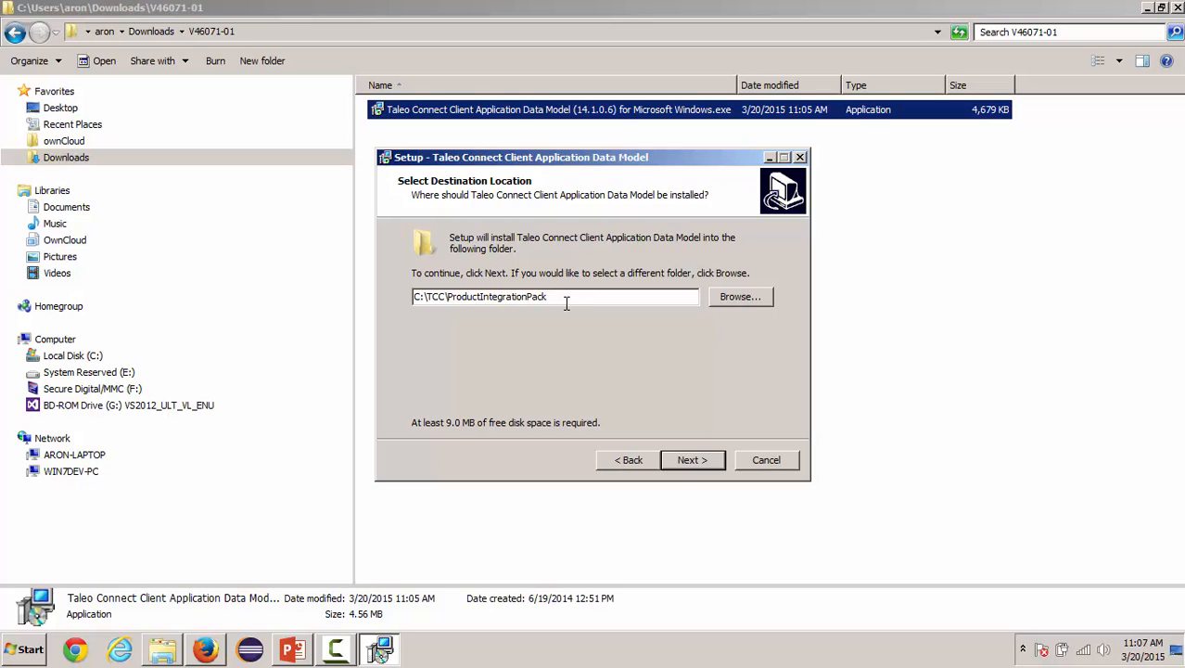
{"action": "type", "text": "14a"}
{"action": "double_click", "coordinate": [439, 297]}
{"action": "left_click", "coordinate": [689, 460]}
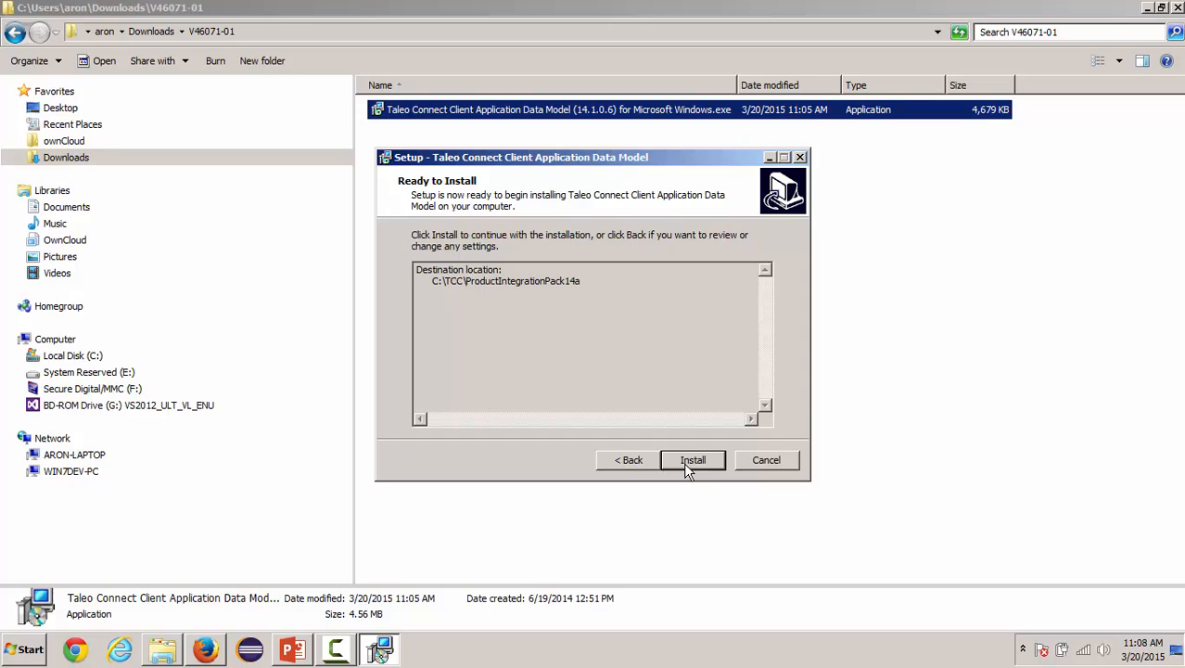
{"action": "left_click", "coordinate": [686, 462]}
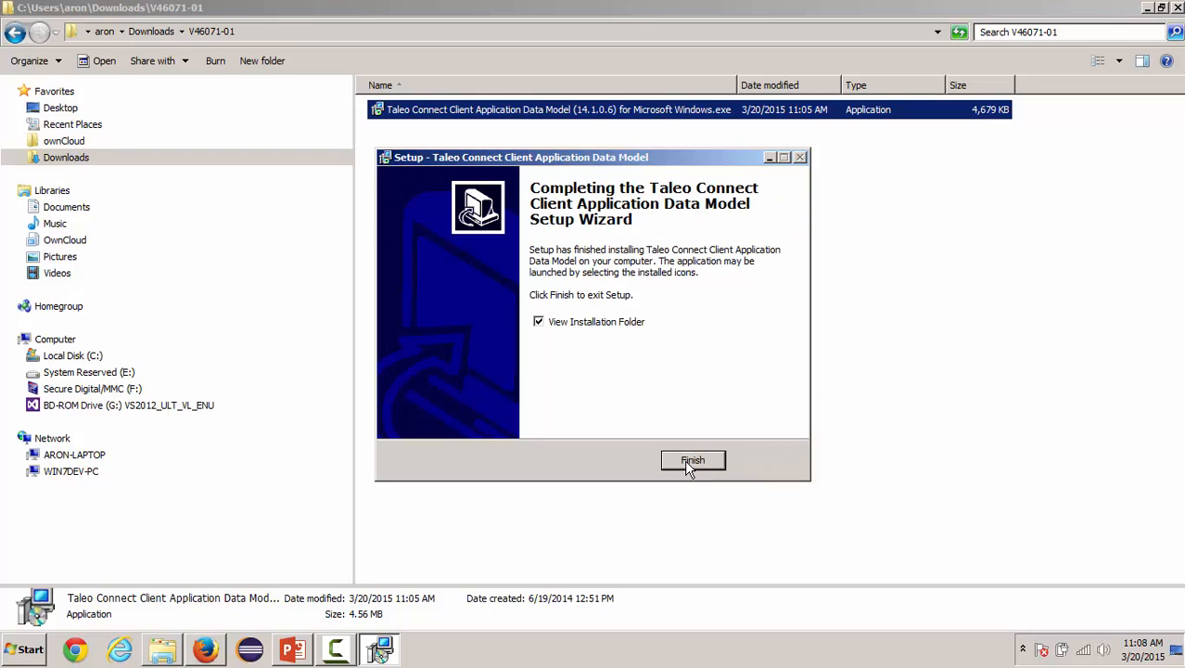
{"action": "left_click", "coordinate": [692, 461]}
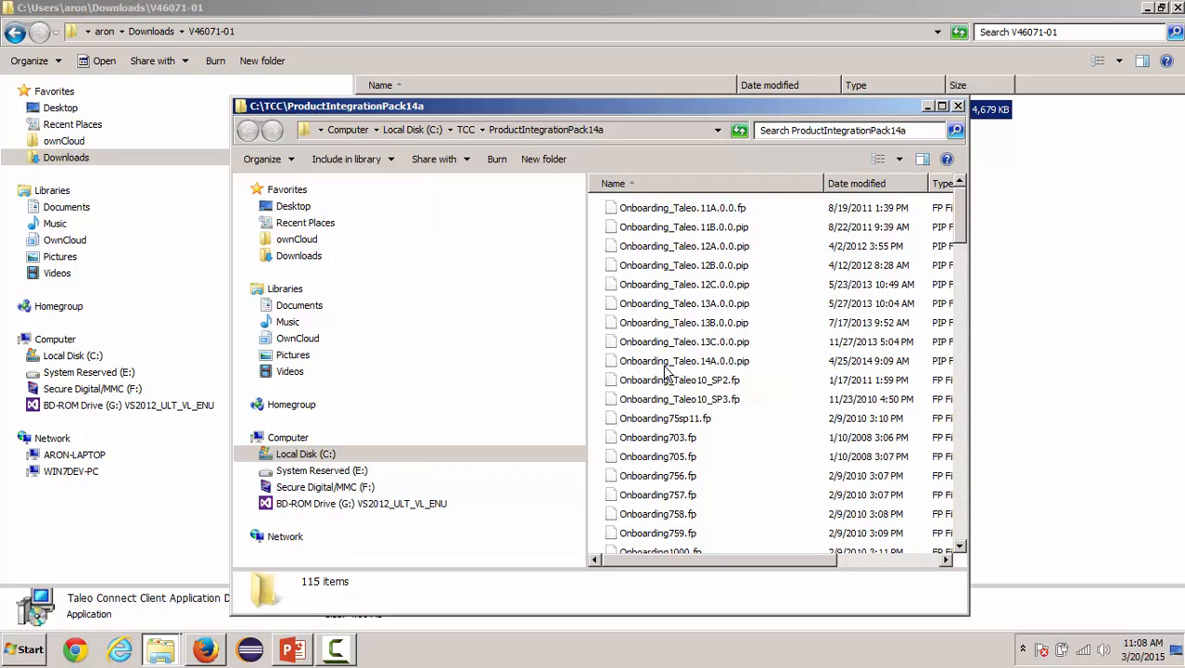
Step: View details of the PerformanceManagement, Recruiting and Smartorg 14A .pip files
{"action": "left_click", "coordinate": [961, 513]}
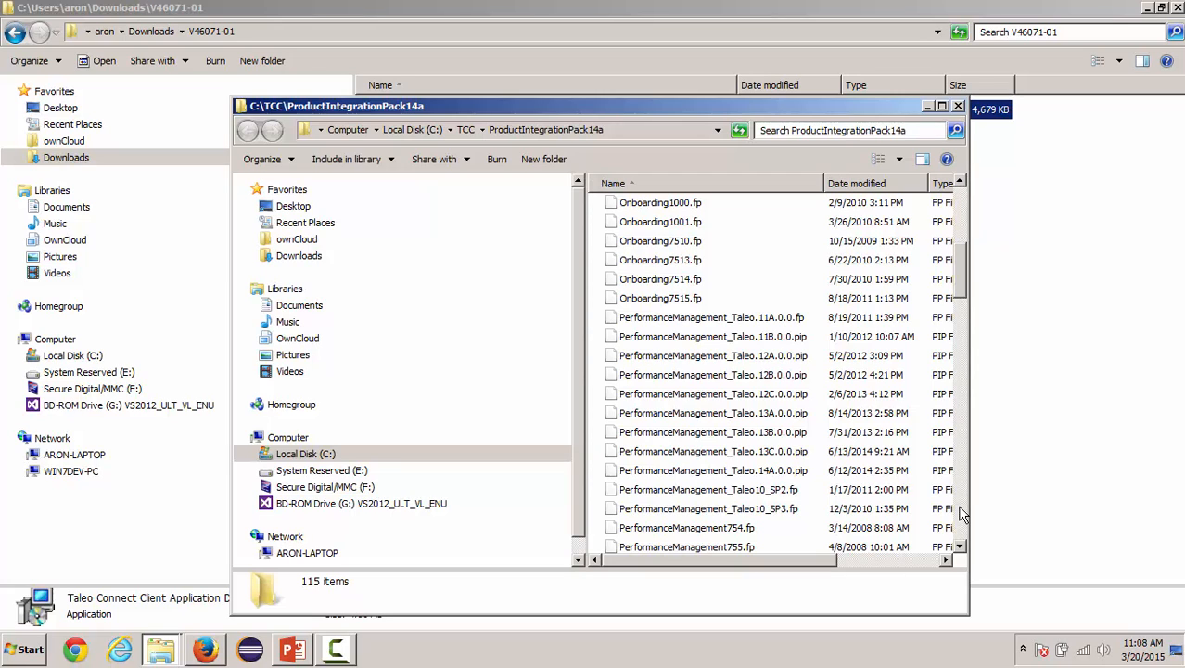
{"action": "left_click", "coordinate": [758, 468]}
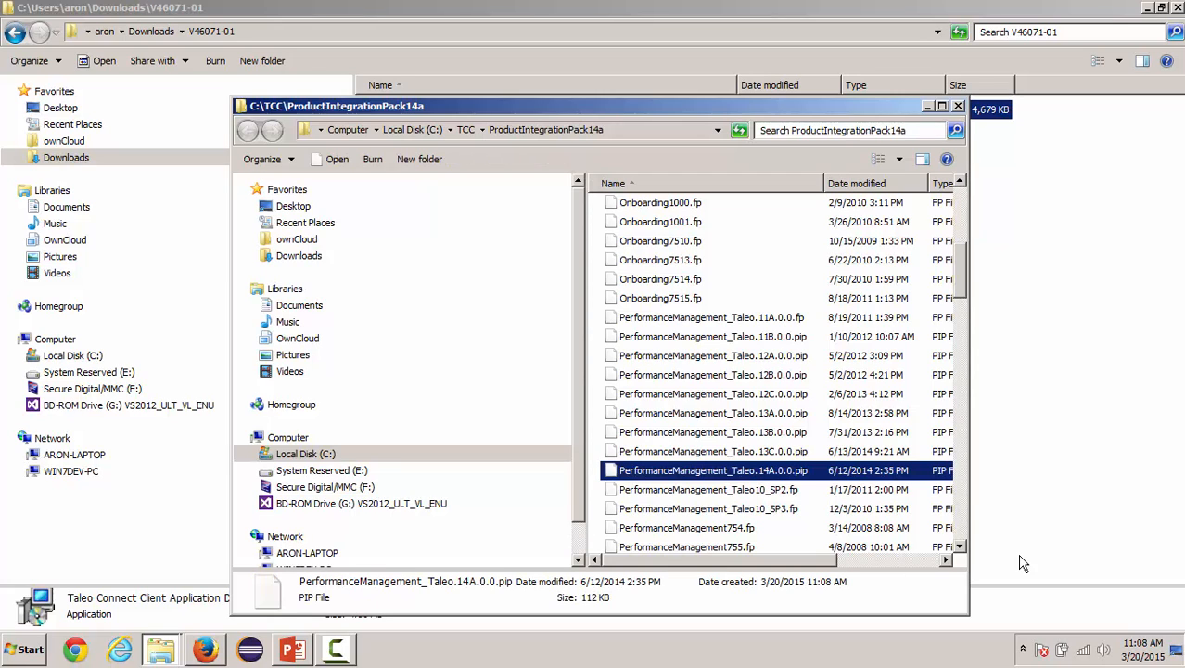
{"action": "left_click", "coordinate": [968, 524]}
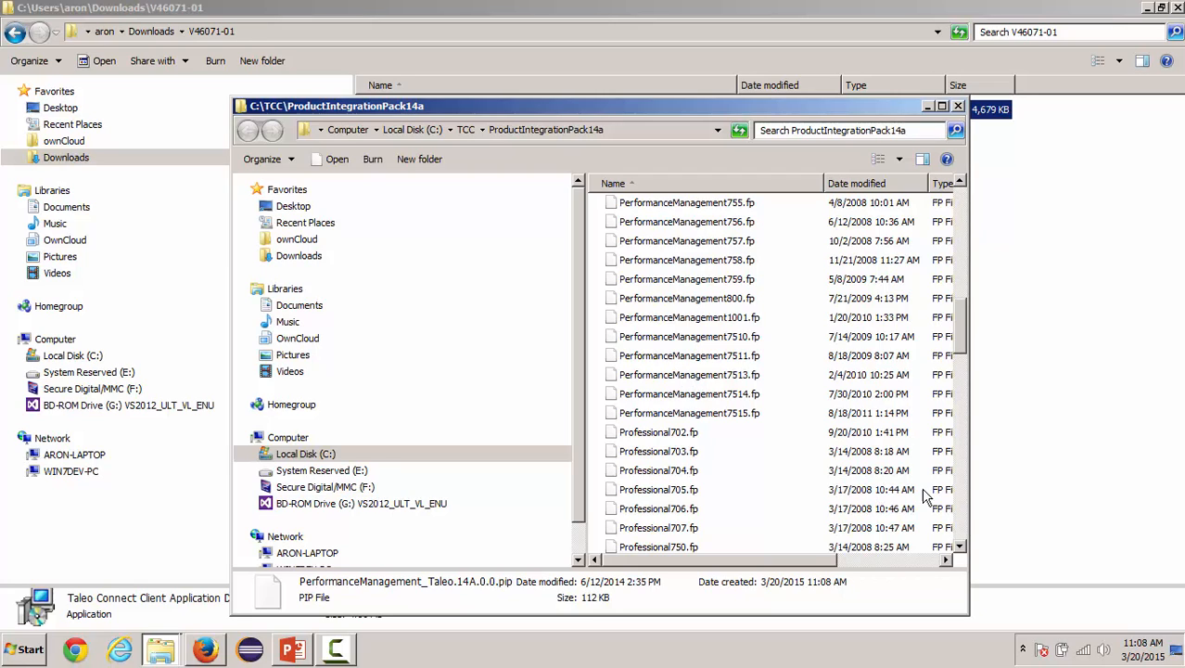
{"action": "left_click", "coordinate": [960, 497]}
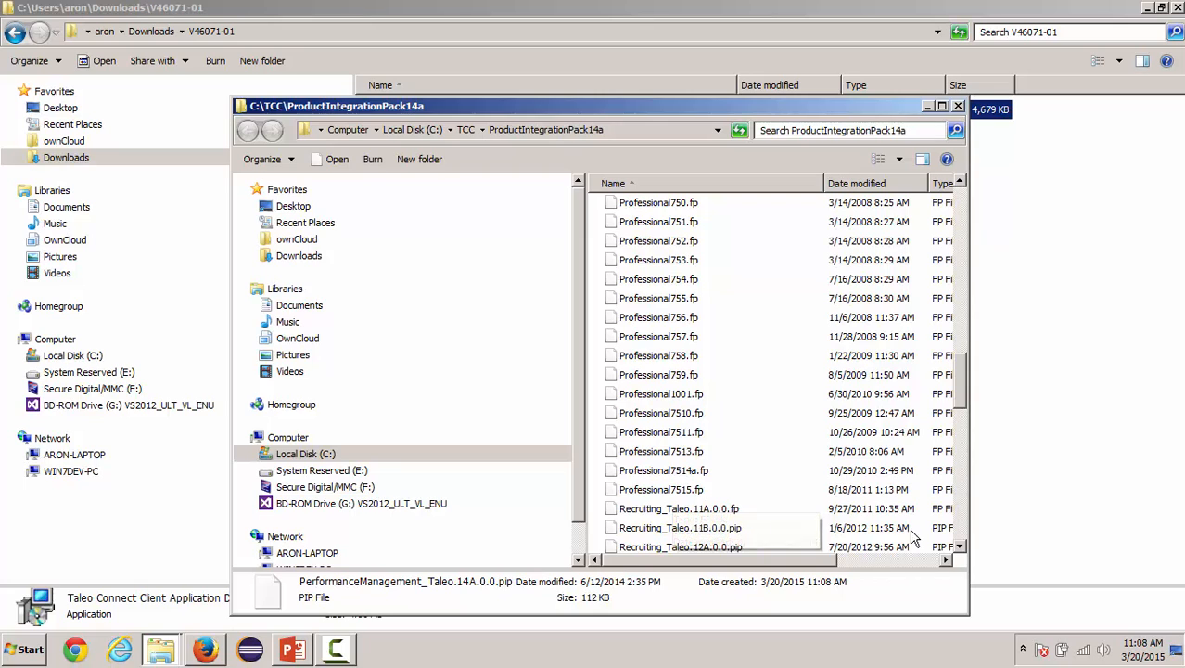
{"action": "left_click", "coordinate": [962, 533]}
{"action": "left_click", "coordinate": [714, 317]}
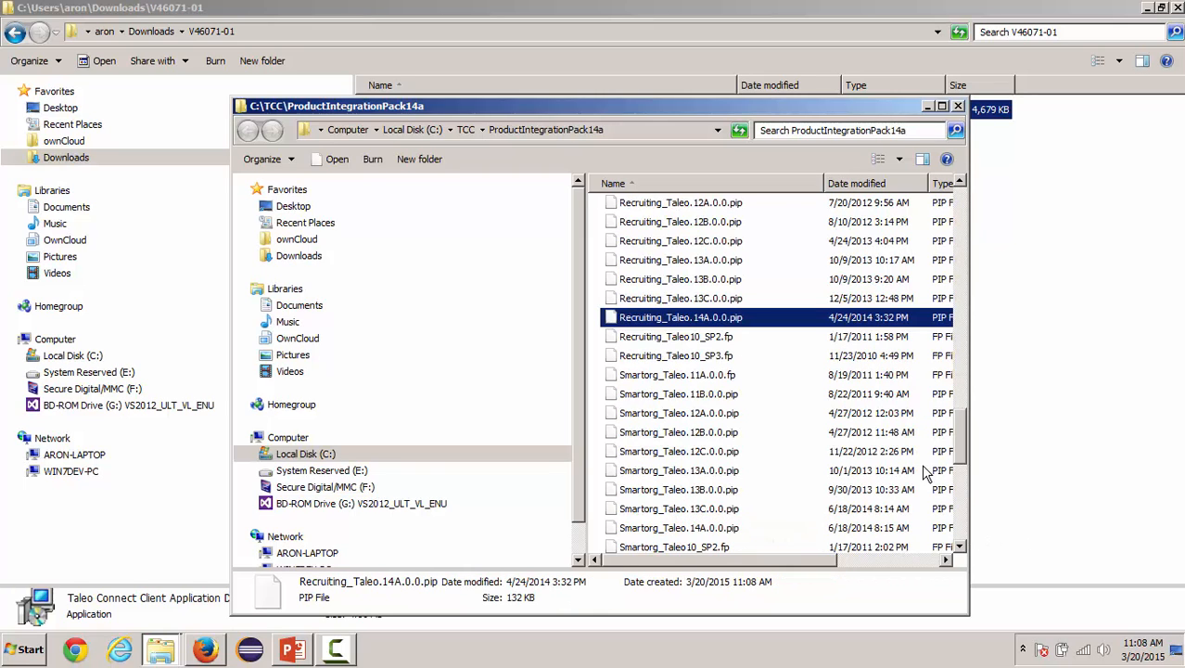
{"action": "left_click", "coordinate": [649, 529]}
Step: Check the Transitions 13C and 14A .pip files, then close the ProductIntegrationPack14a window
{"action": "left_click", "coordinate": [962, 530]}
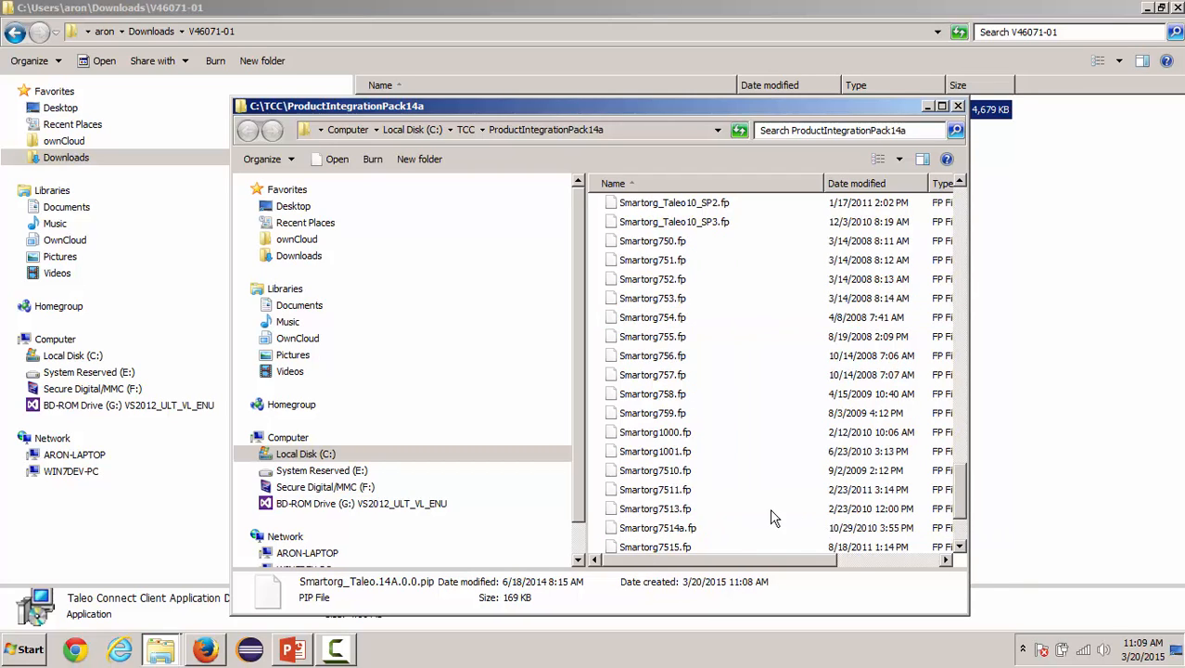
{"action": "scroll", "coordinate": [844, 519], "scroll_direction": "down", "scroll_amount": 2}
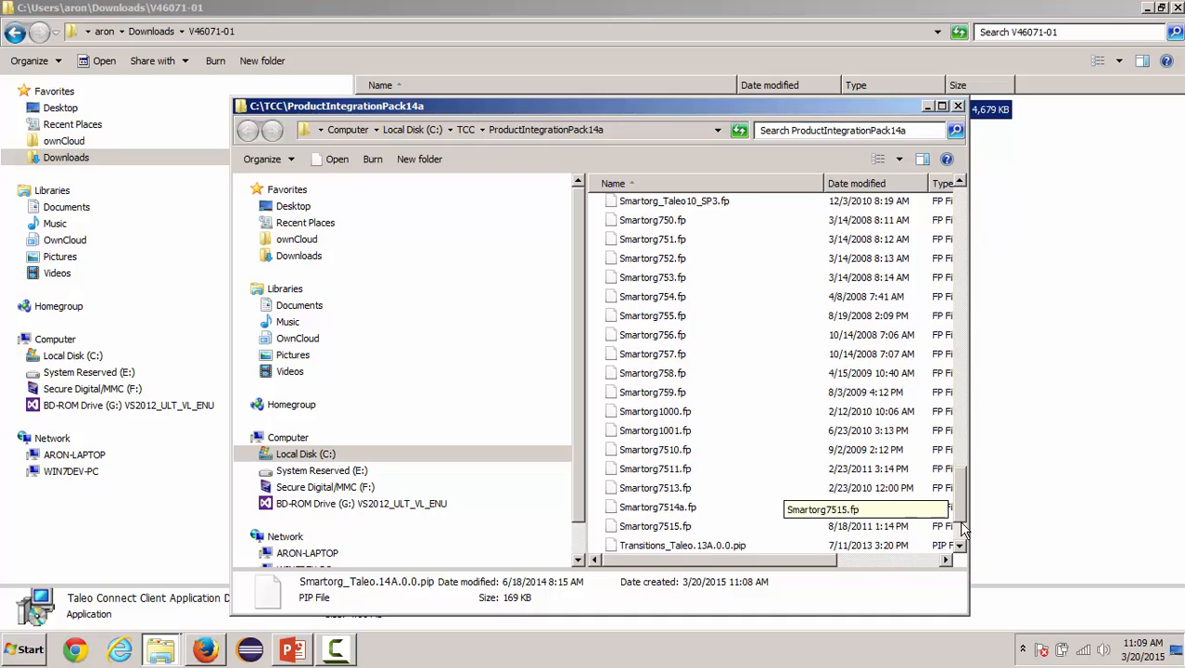
{"action": "left_click", "coordinate": [696, 492]}
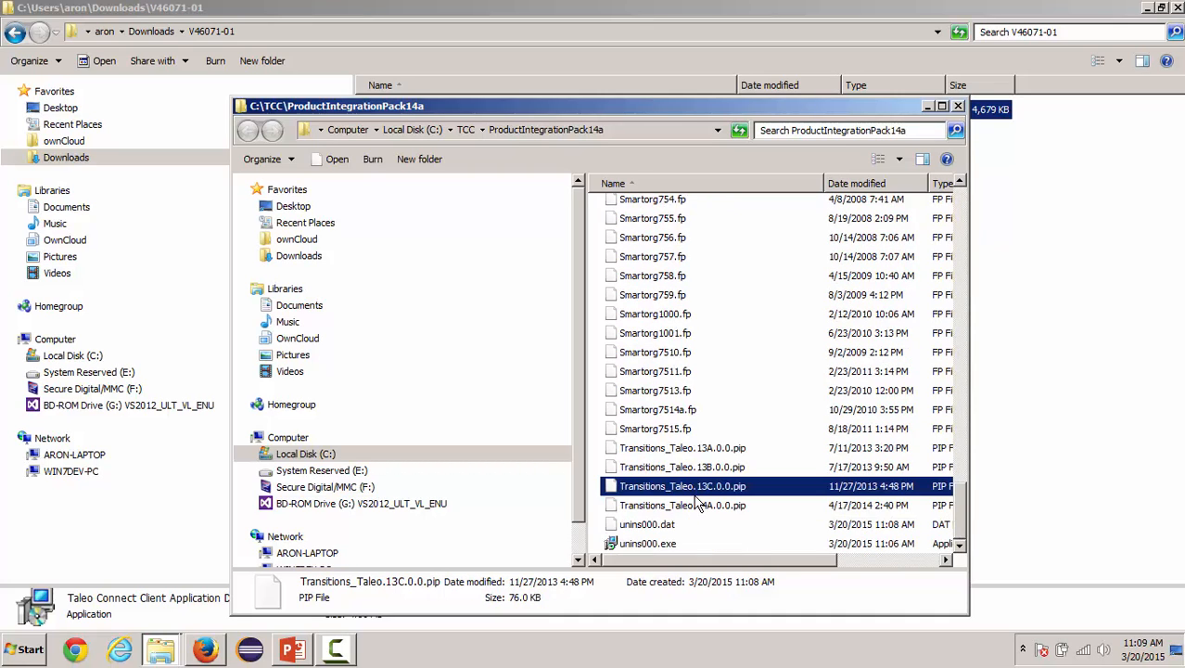
{"action": "left_click", "coordinate": [697, 506]}
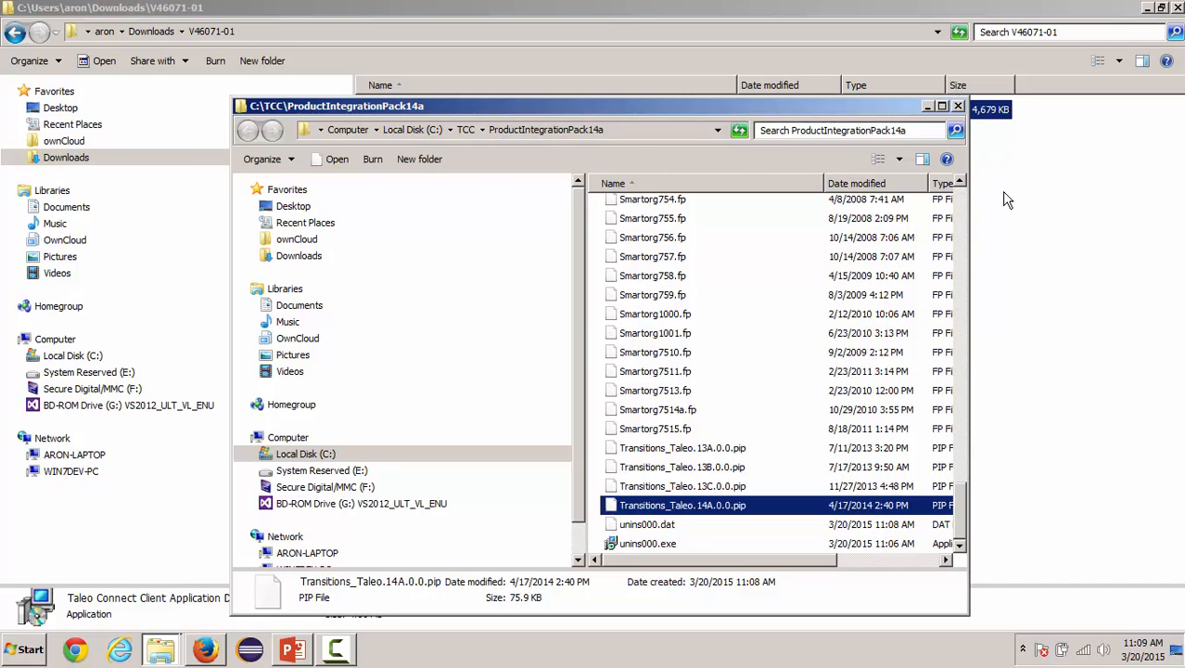
{"action": "left_click", "coordinate": [958, 107]}
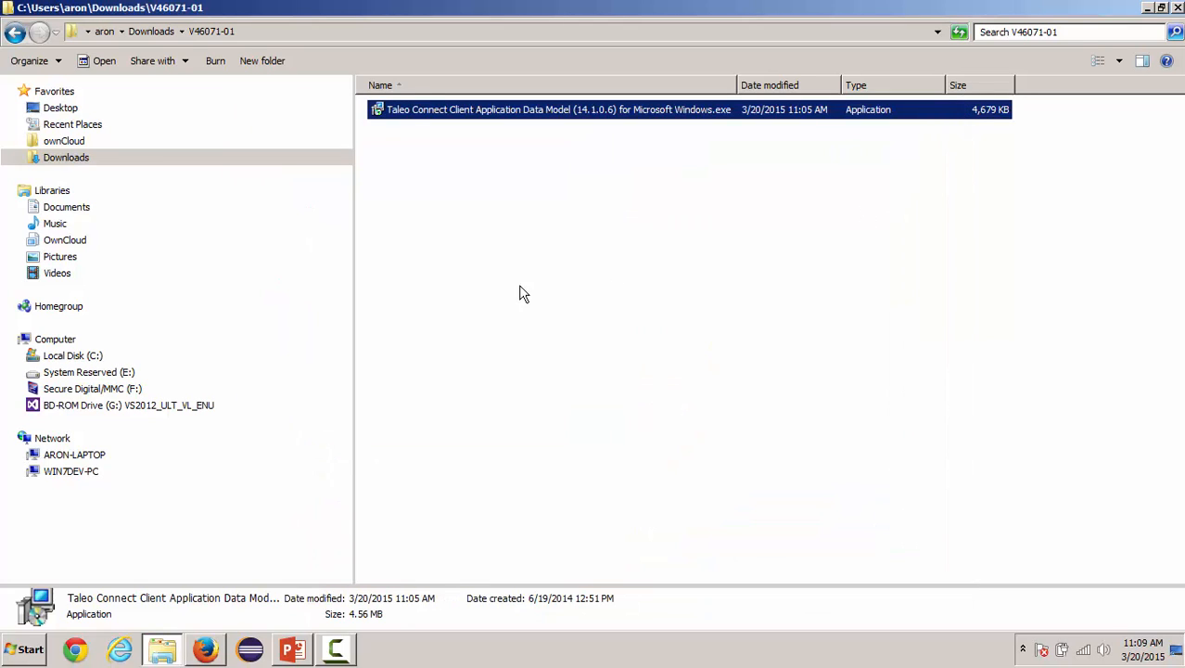
Step: Run the Taleo Connect Client installer from the V74077-01 folder despite the security warning
{"action": "left_click", "coordinate": [172, 31]}
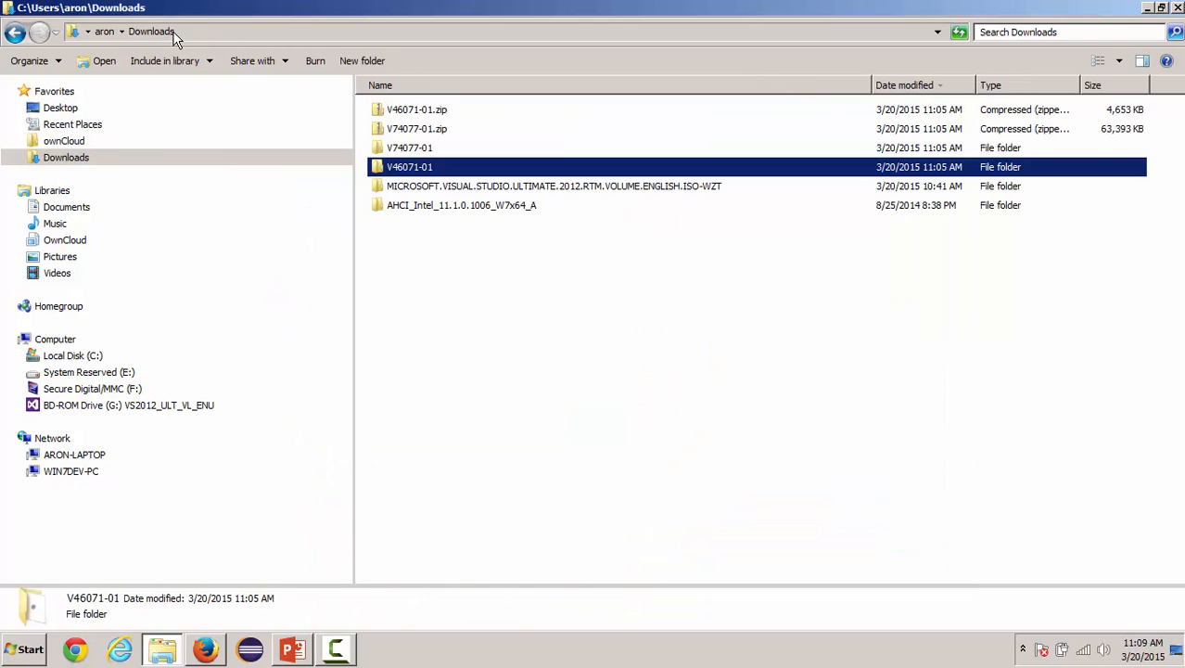
{"action": "double_click", "coordinate": [422, 151]}
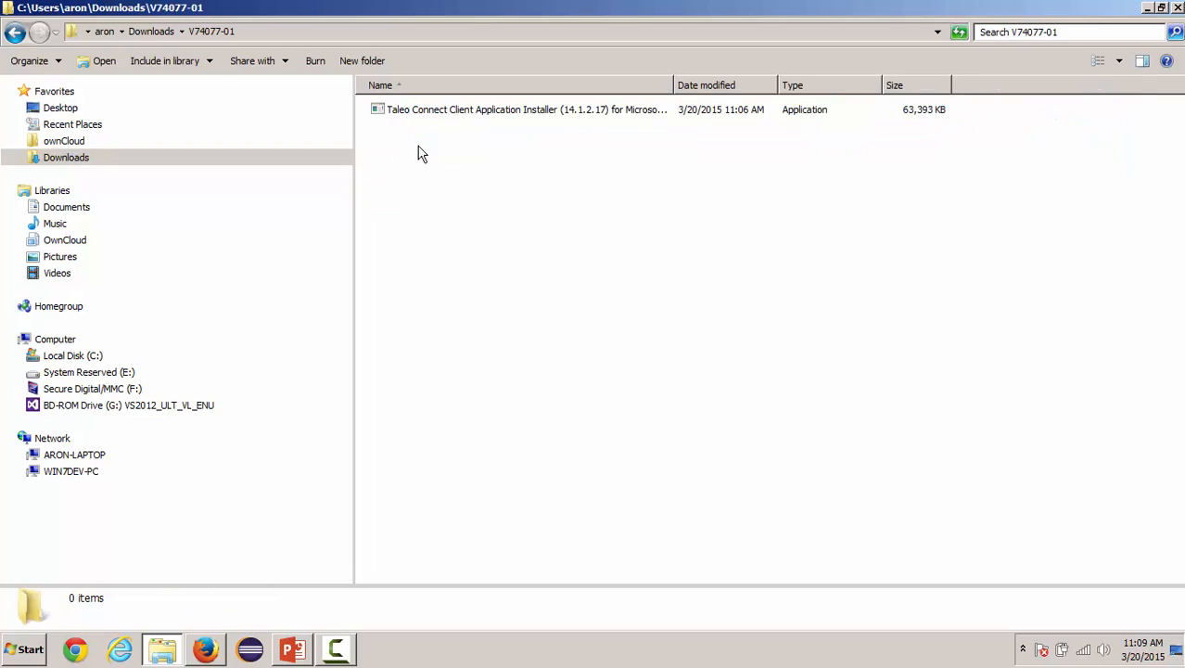
{"action": "double_click", "coordinate": [449, 114]}
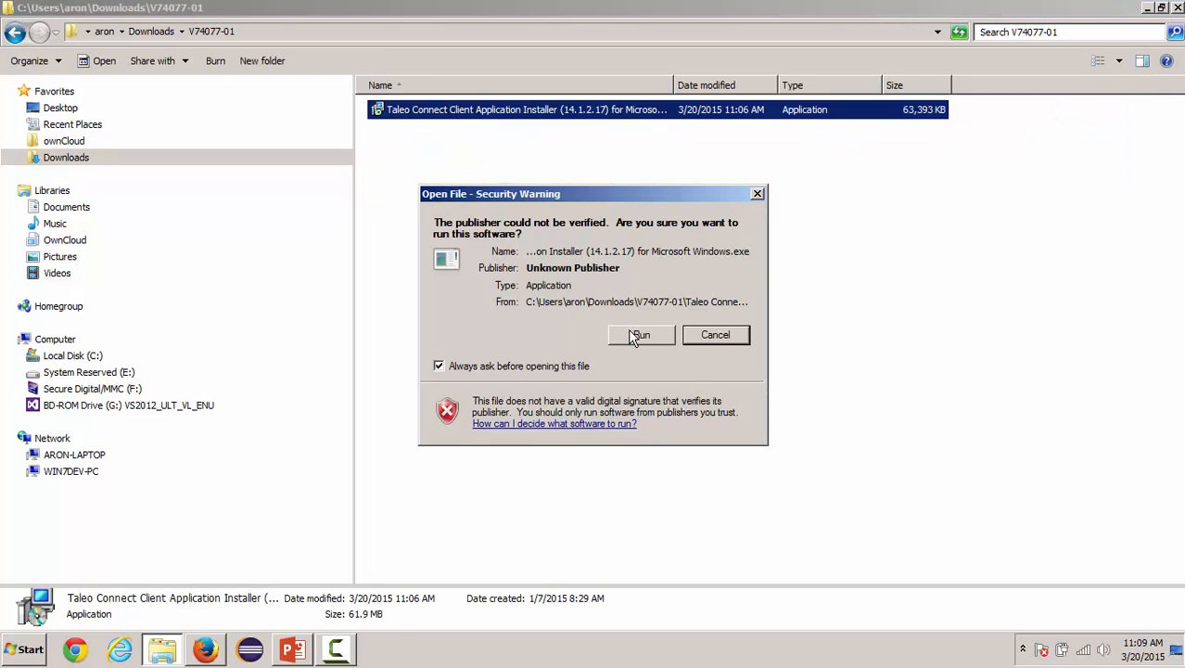
{"action": "left_click", "coordinate": [639, 332]}
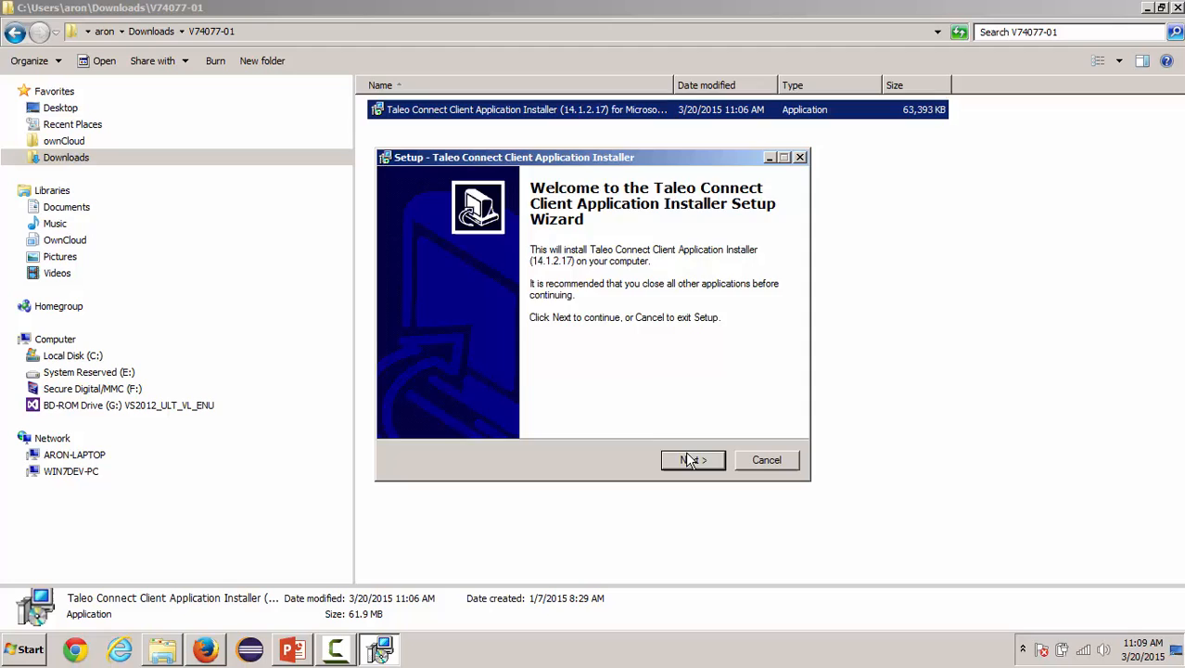
Step: Accept the licence agreement and leave the encryption key server settings at their defaults
{"action": "left_click", "coordinate": [689, 461]}
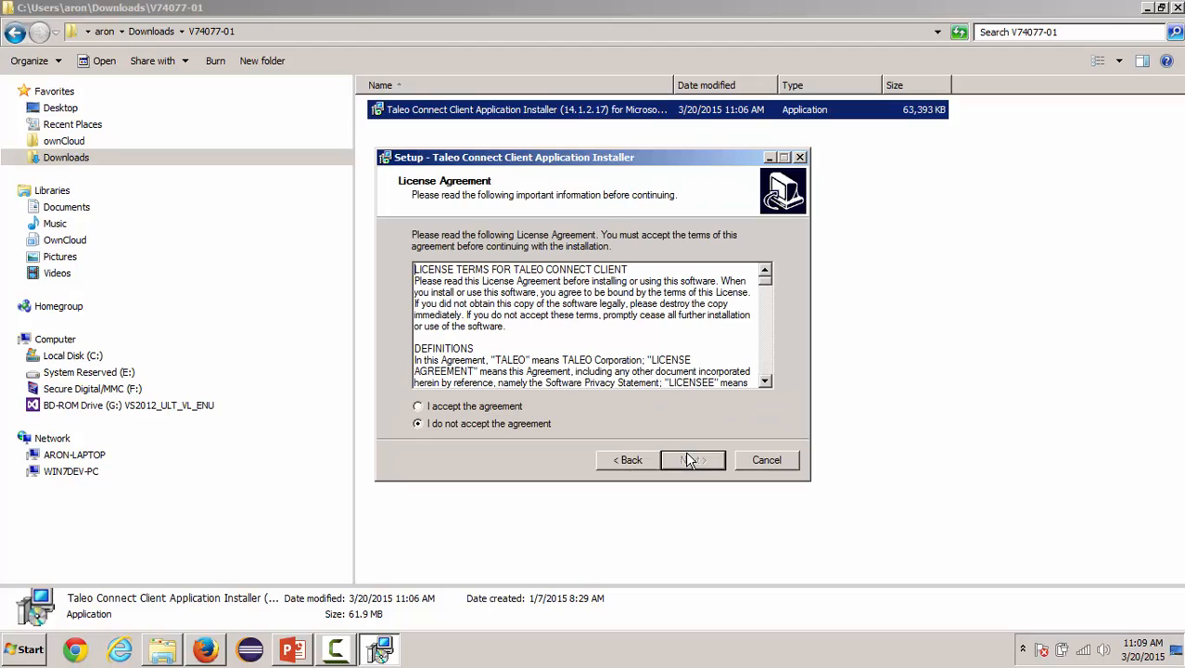
{"action": "left_click", "coordinate": [489, 406]}
{"action": "left_click", "coordinate": [688, 459]}
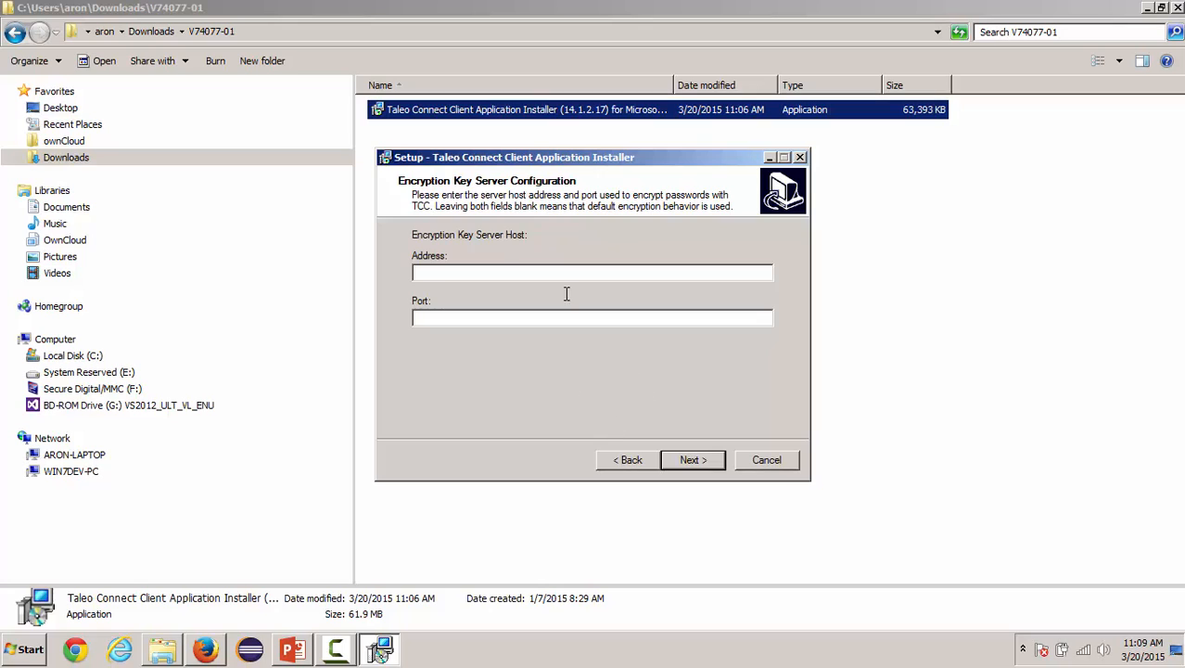
{"action": "left_click", "coordinate": [676, 464]}
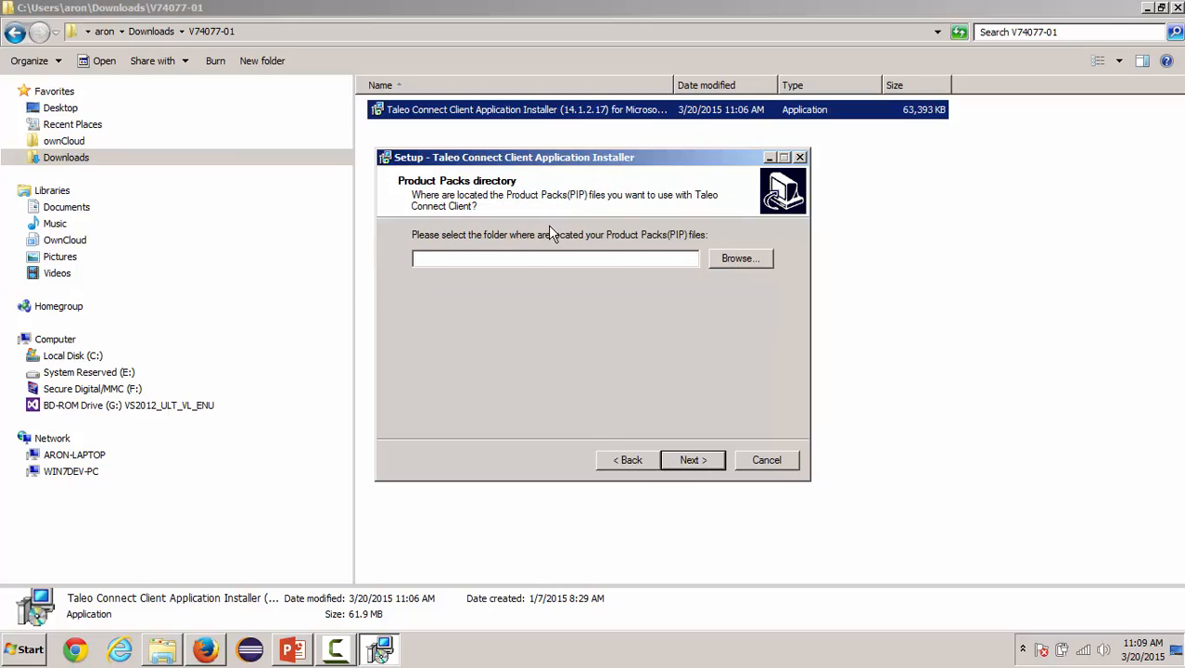
Step: Choose C:\TCC\ProductIntegrationPack14a as the product packs folder and continue to the destination page
{"action": "left_click", "coordinate": [723, 260]}
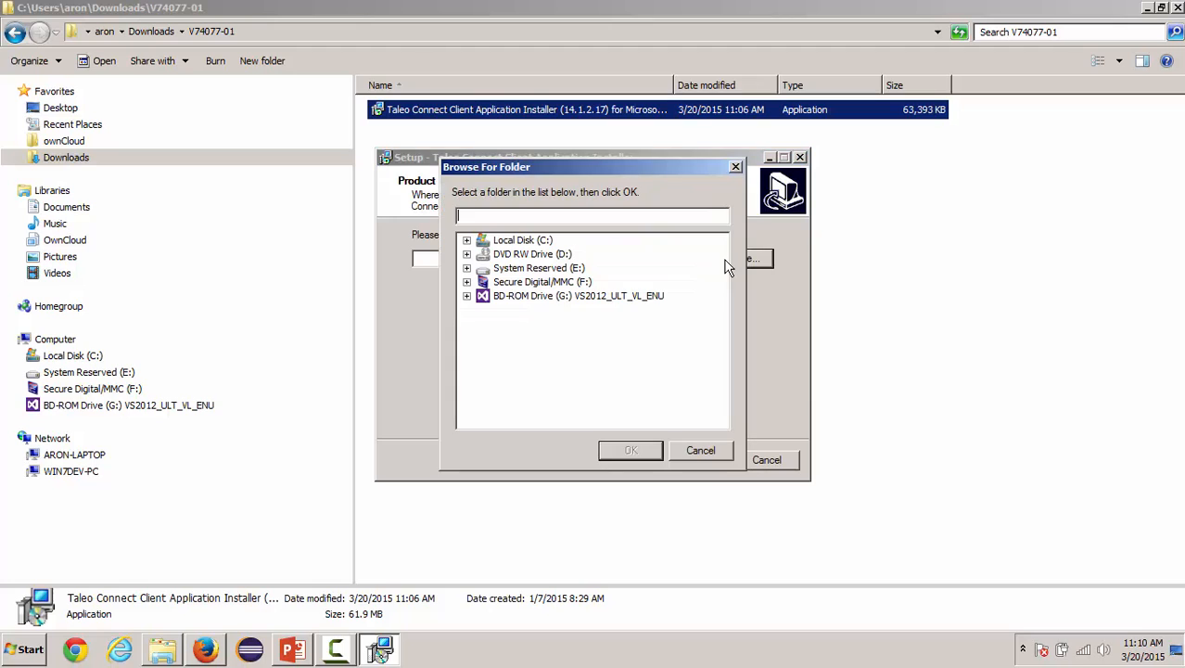
{"action": "left_click", "coordinate": [467, 241]}
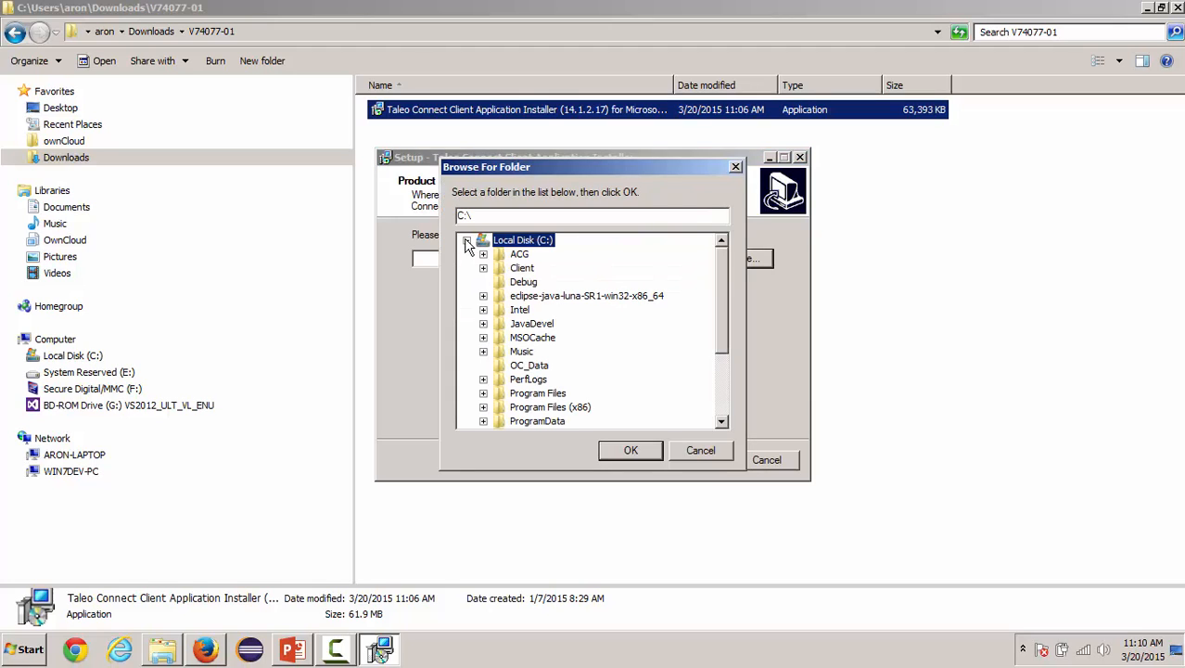
{"action": "left_click", "coordinate": [728, 404]}
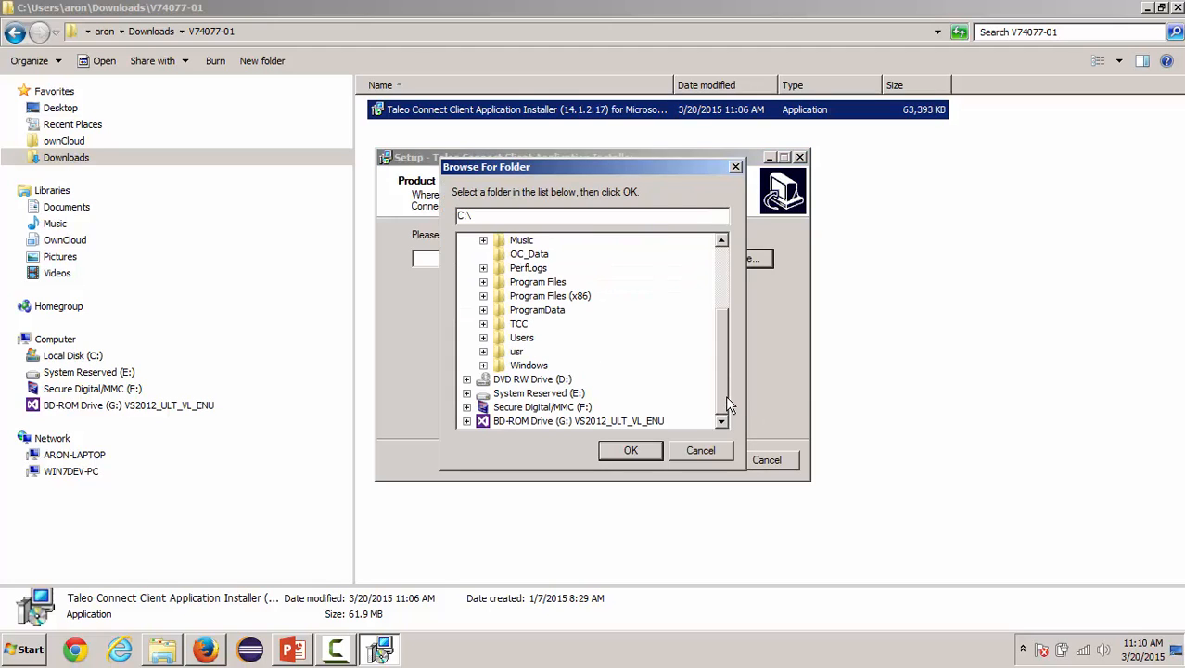
{"action": "left_click", "coordinate": [483, 325]}
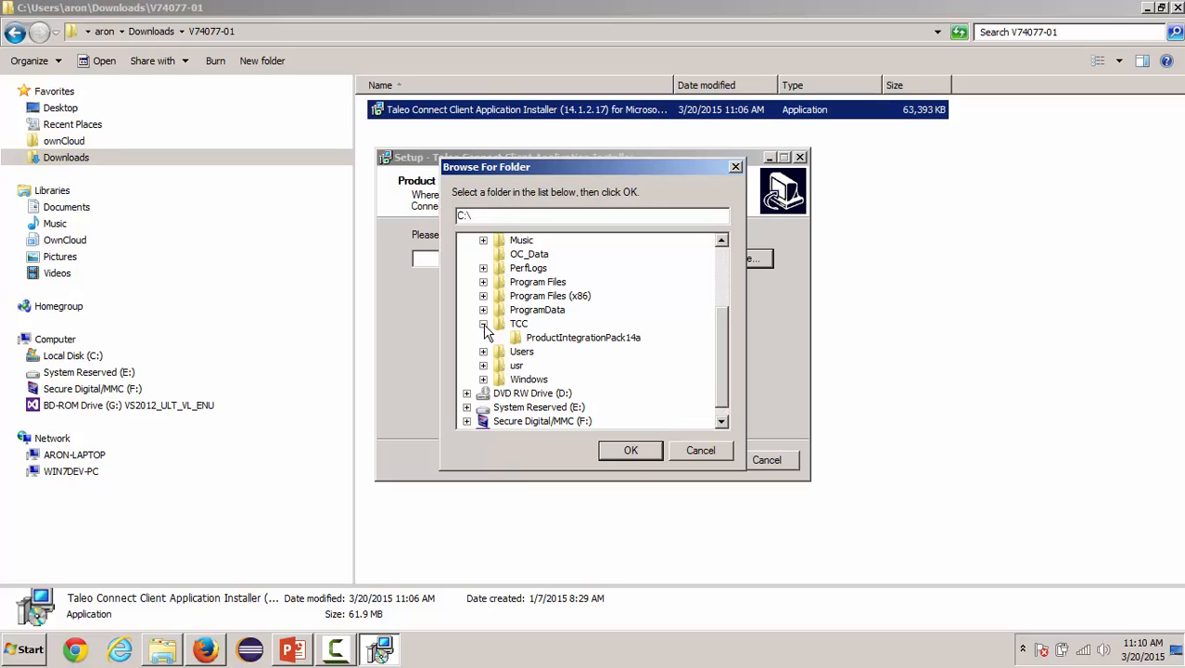
{"action": "left_click", "coordinate": [547, 338]}
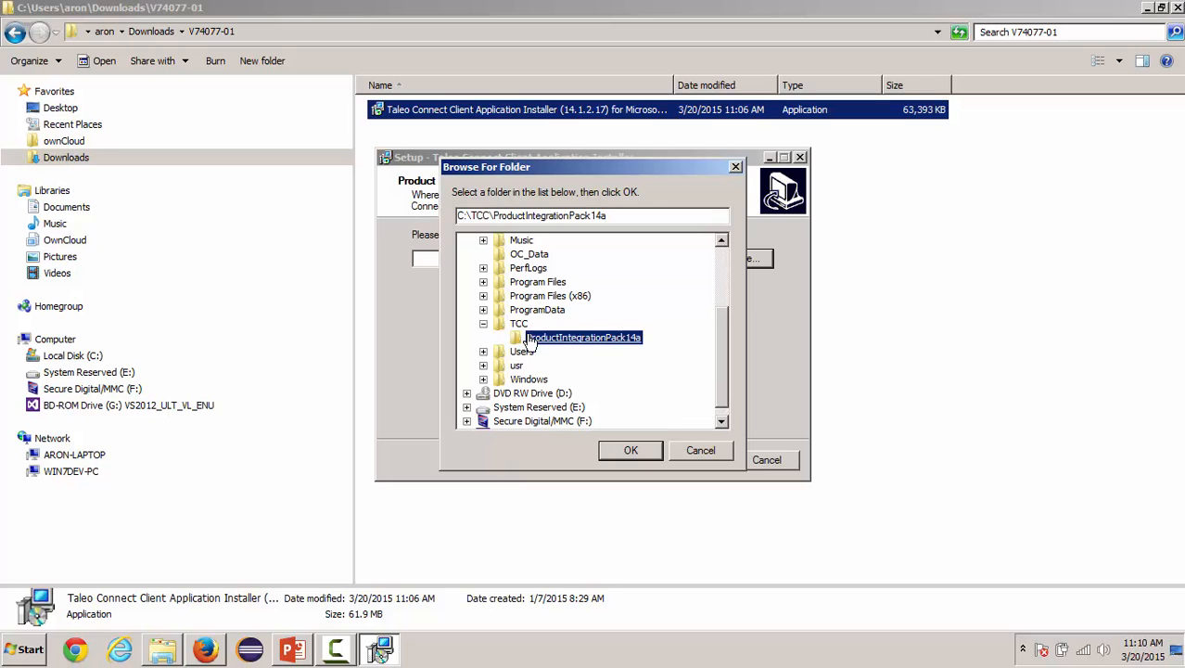
{"action": "left_click", "coordinate": [621, 453]}
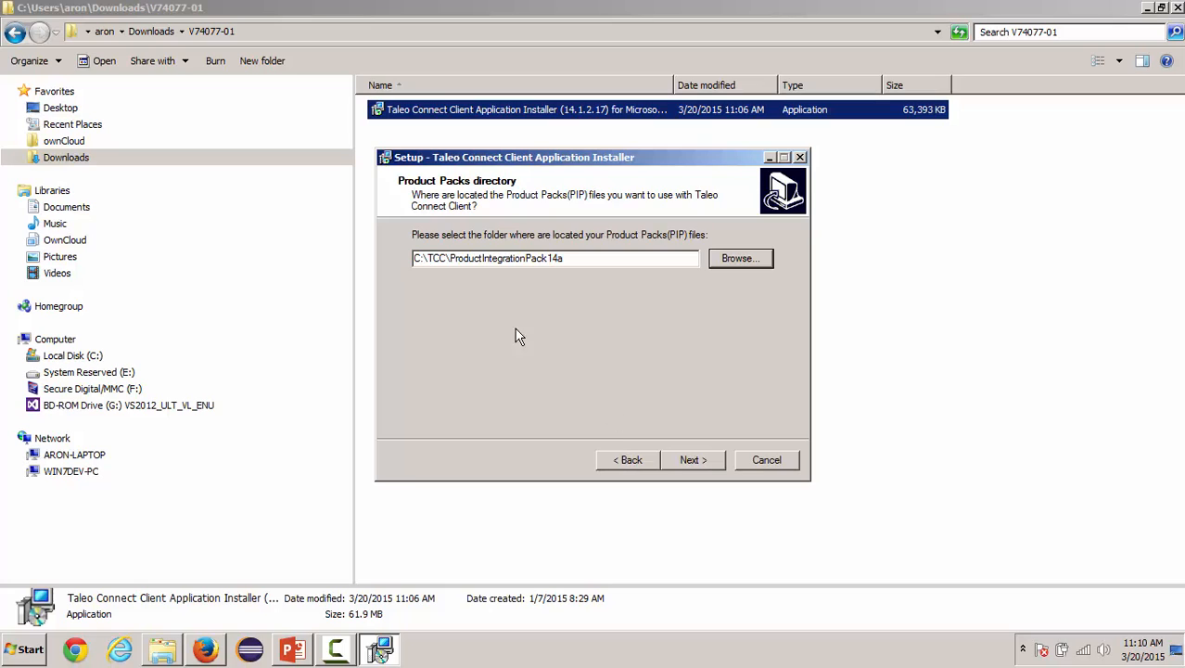
{"action": "left_click", "coordinate": [691, 460]}
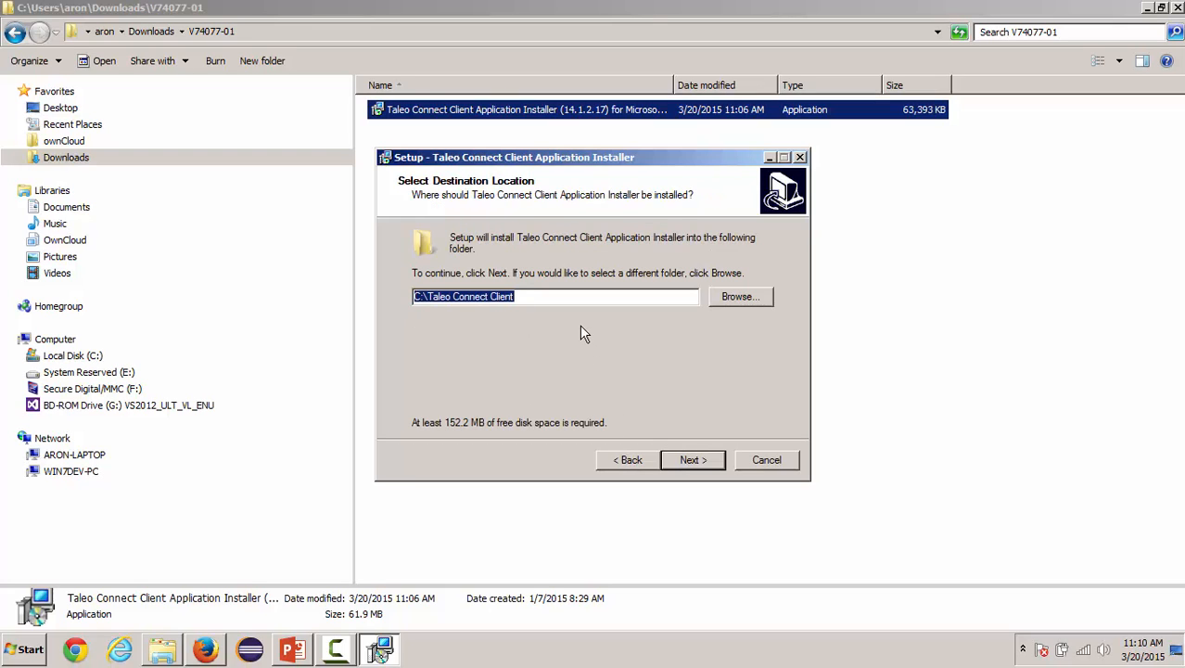
Step: Set the install destination to C:\TCC\Taleo Connect Client14a
{"action": "left_click", "coordinate": [556, 303]}
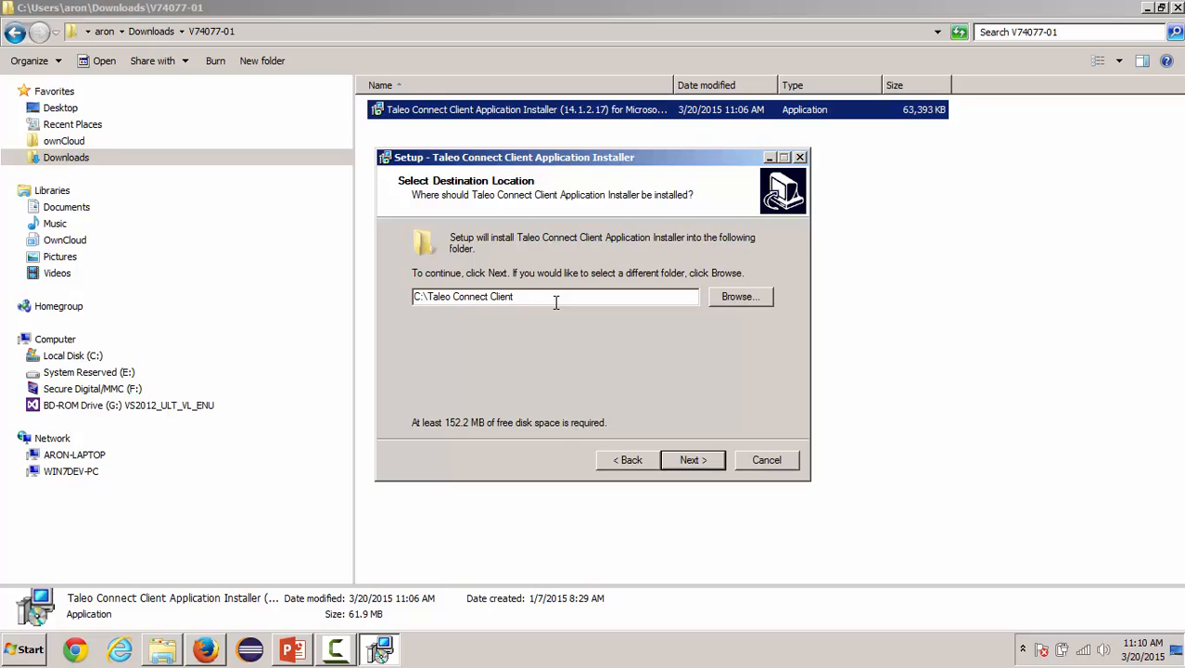
{"action": "type", "text": "TCC\\"}
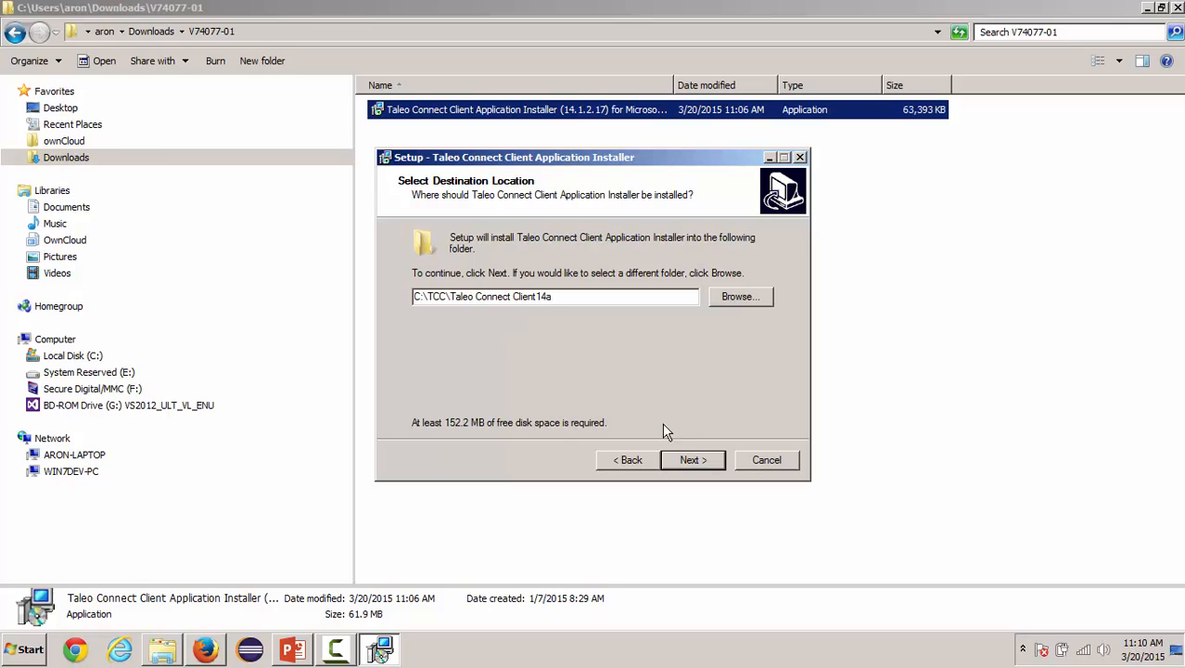
{"action": "left_click", "coordinate": [692, 460]}
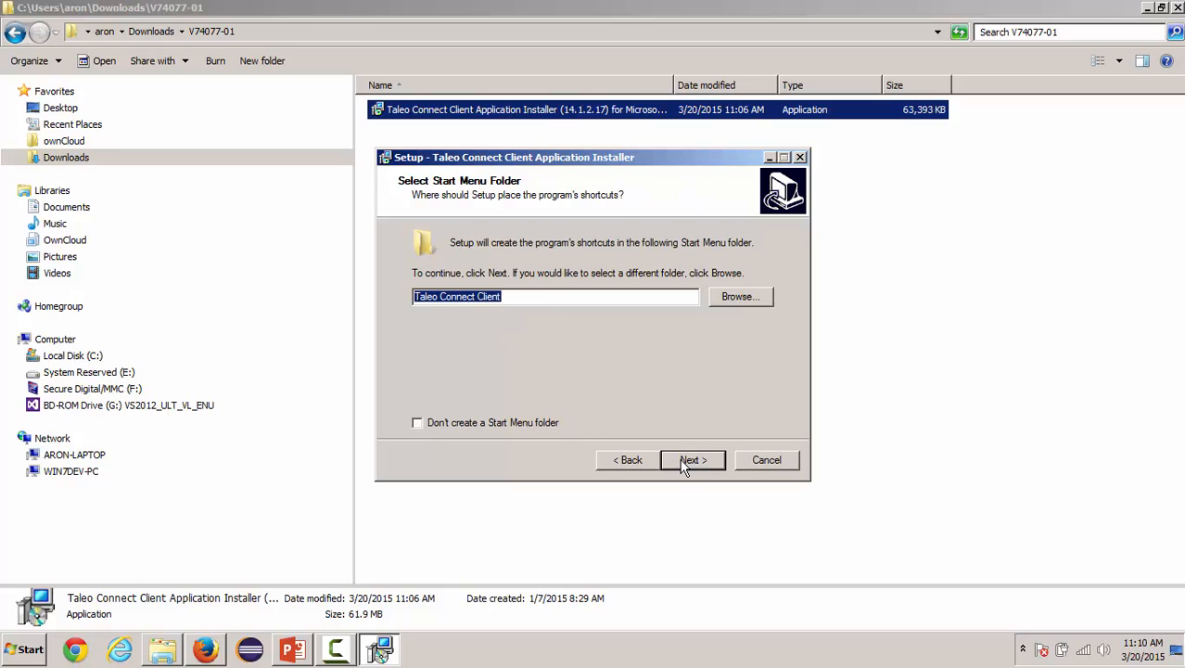
Step: Use Start Menu folder Taleo Connect Client14a, skip extra icons, install, and launch the client
{"action": "left_click", "coordinate": [529, 298]}
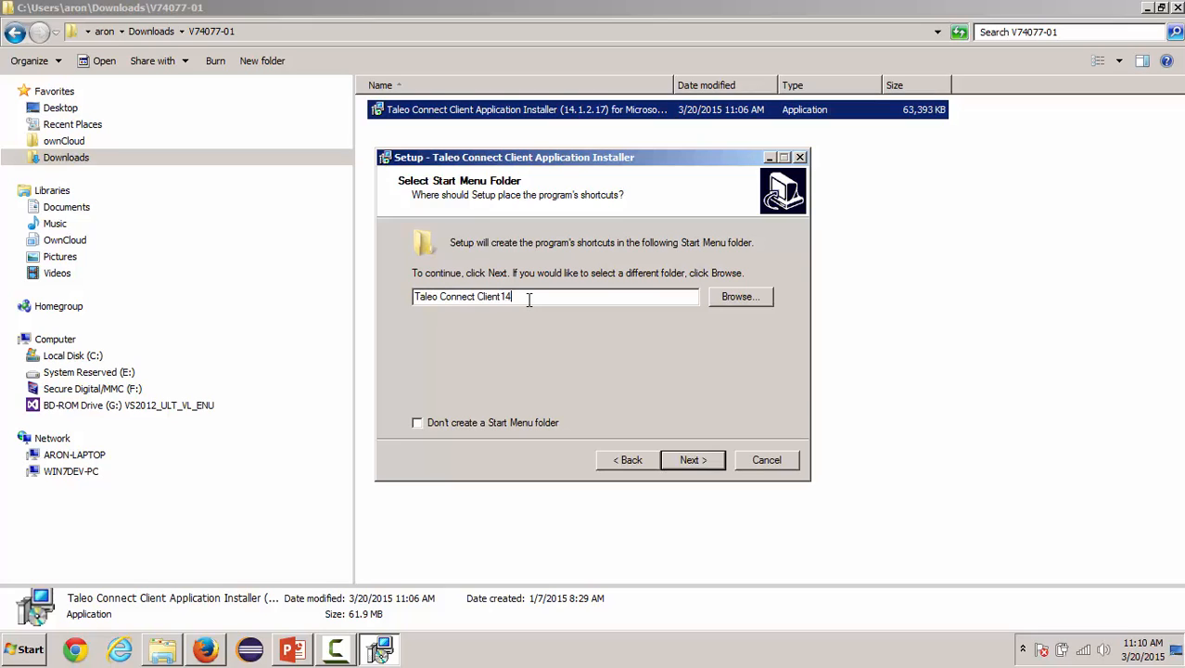
{"action": "left_click", "coordinate": [701, 466]}
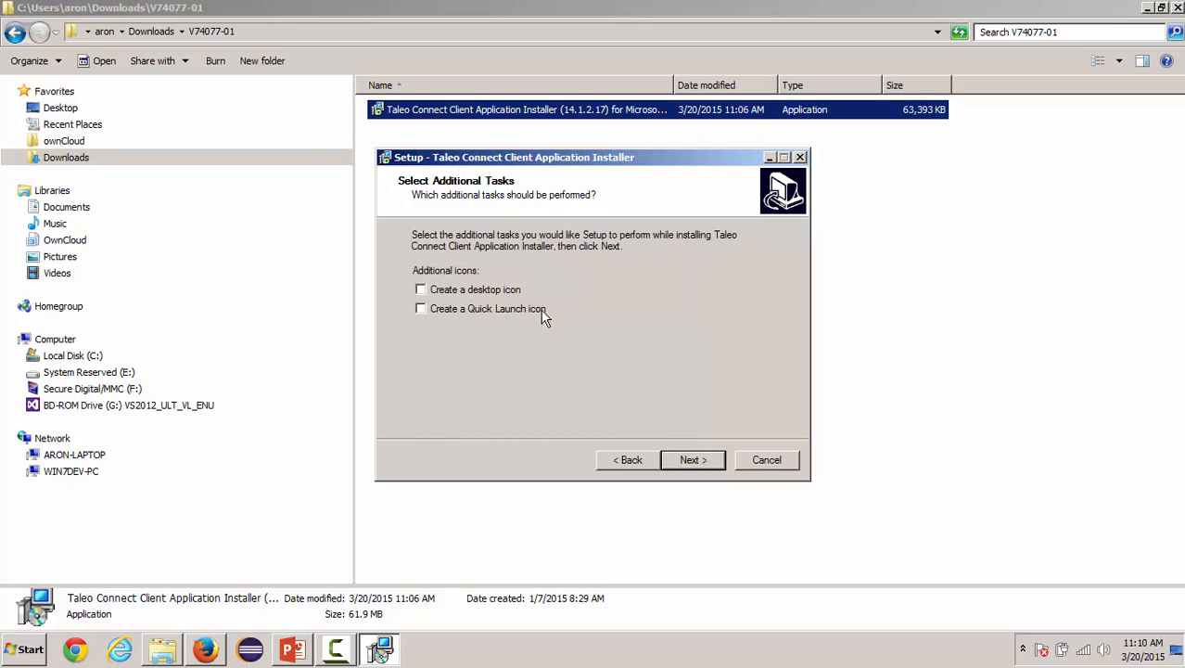
{"action": "left_click", "coordinate": [676, 466]}
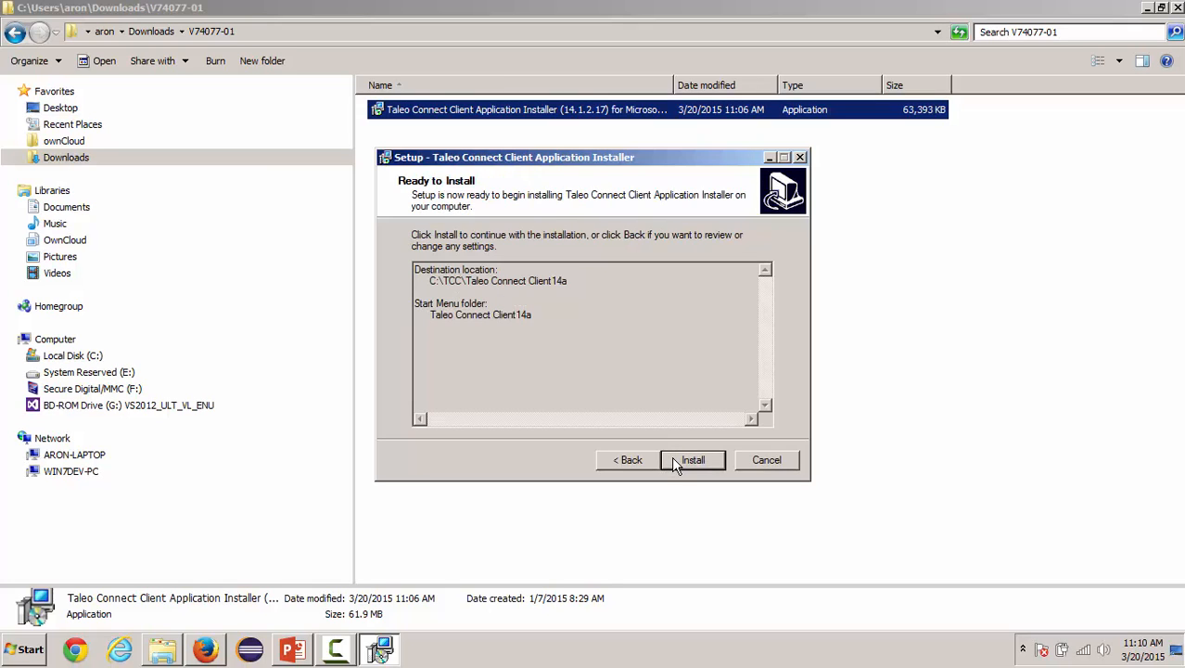
{"action": "left_click", "coordinate": [677, 461]}
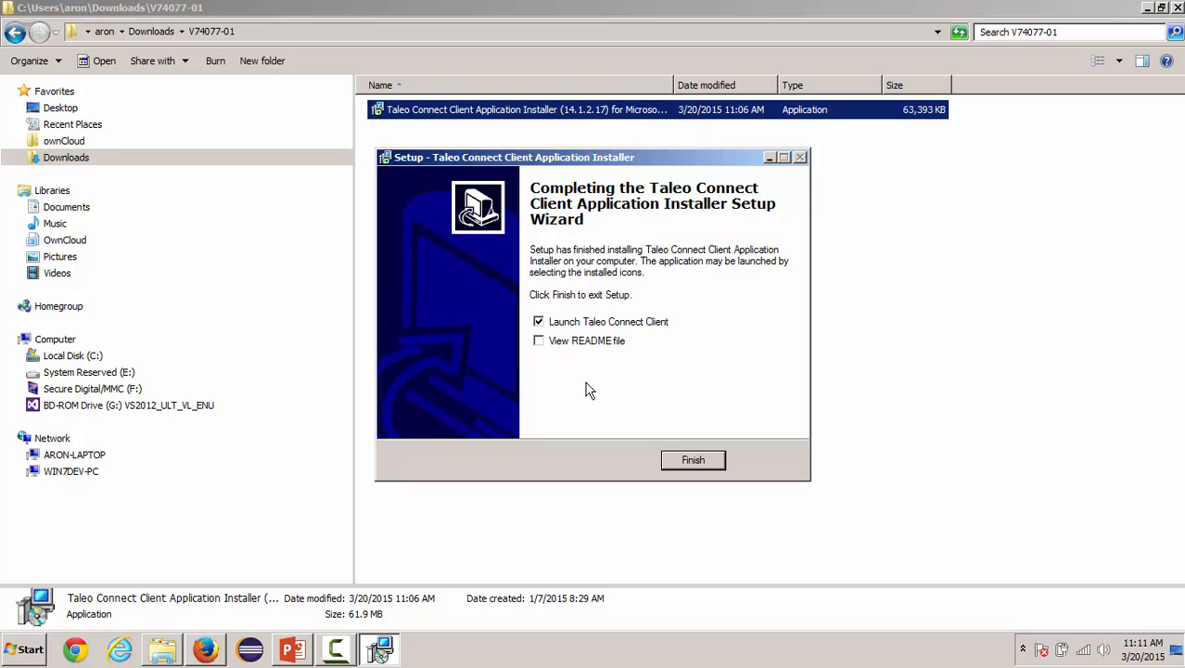
{"action": "left_click", "coordinate": [676, 460]}
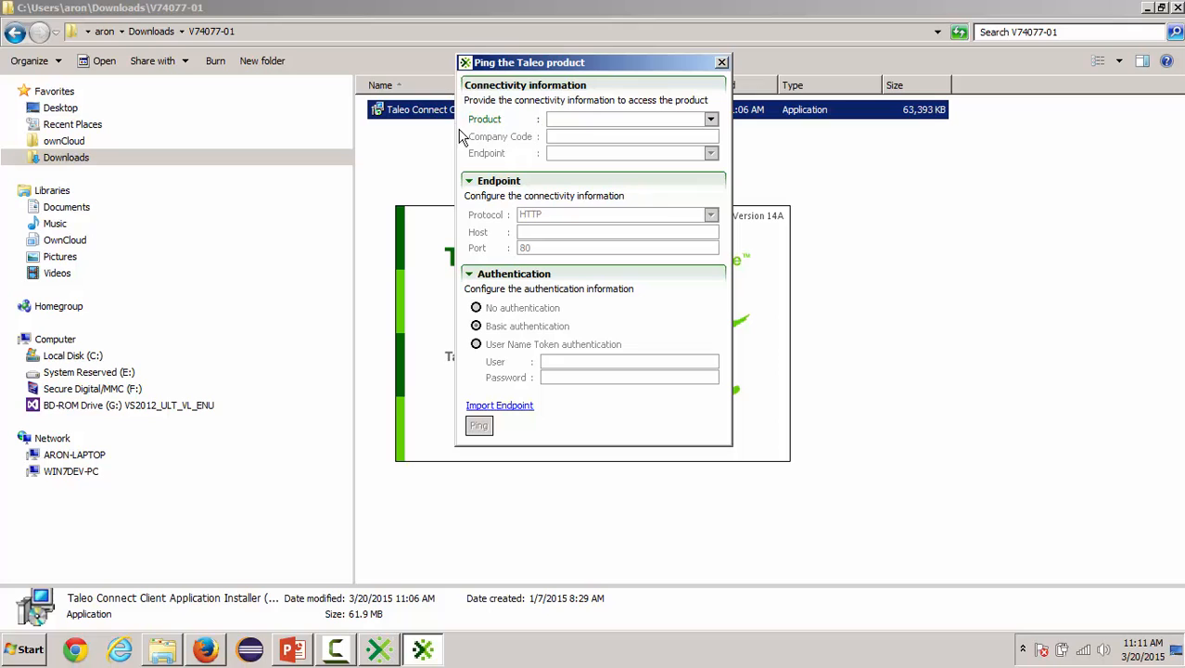
Step: Select Recruiting 14A as the Taleo product to ping
{"action": "left_click", "coordinate": [711, 121]}
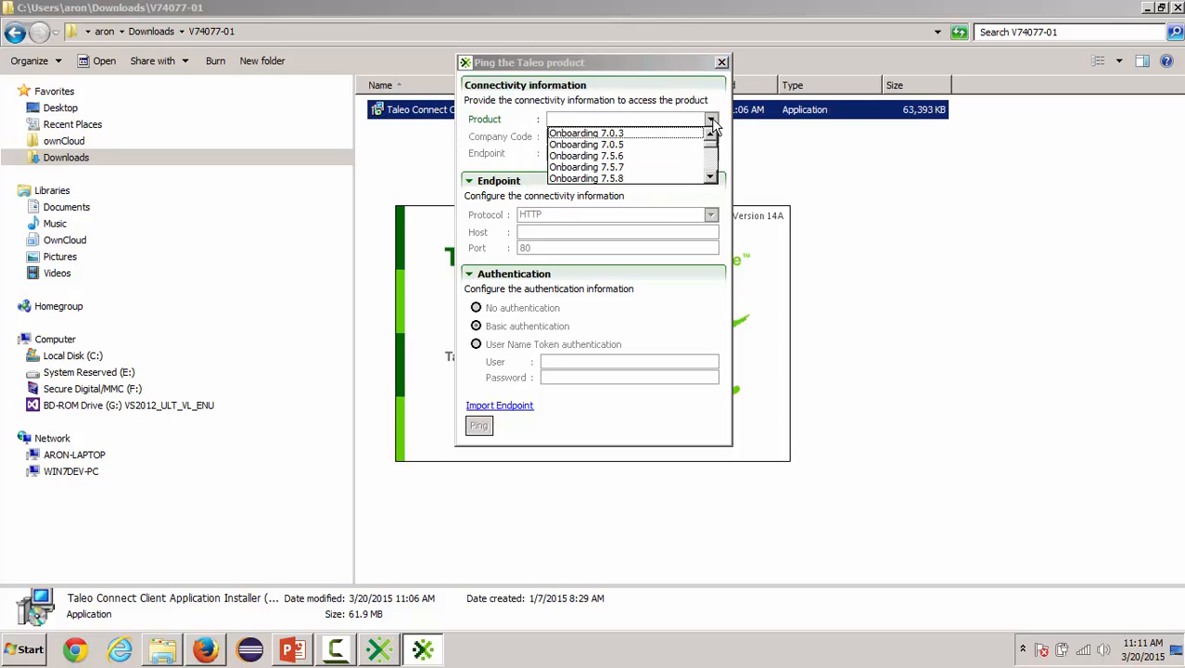
{"action": "scroll", "coordinate": [711, 151], "scroll_direction": "down", "scroll_amount": 8}
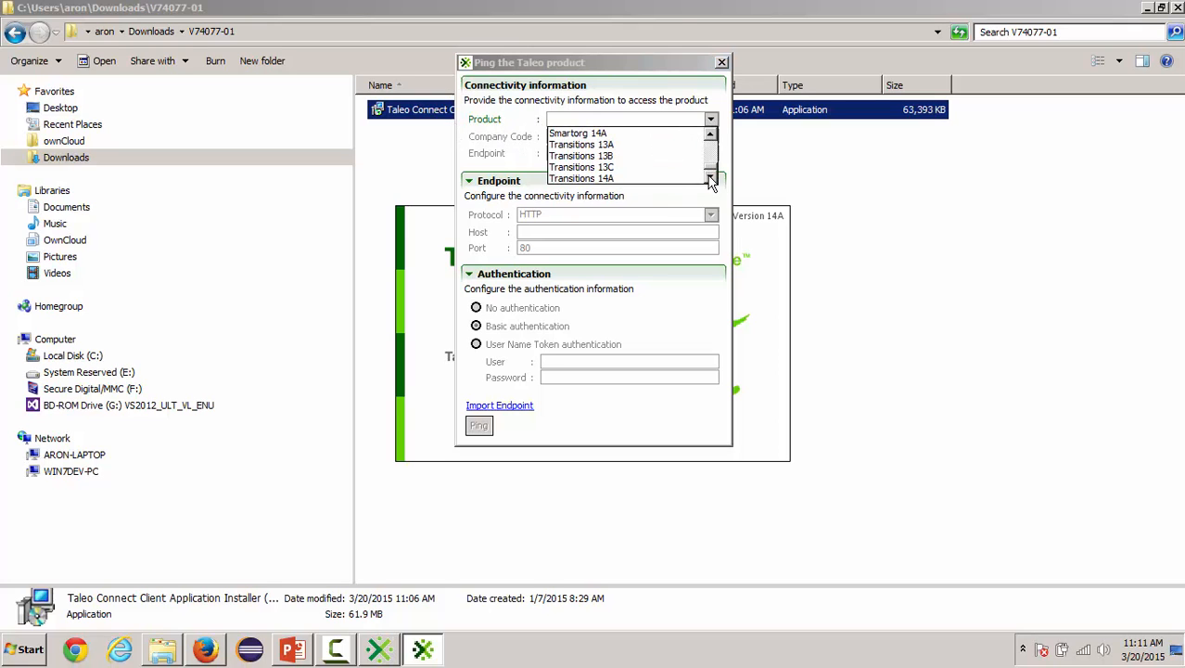
{"action": "scroll", "coordinate": [711, 151], "scroll_direction": "up", "scroll_amount": 7}
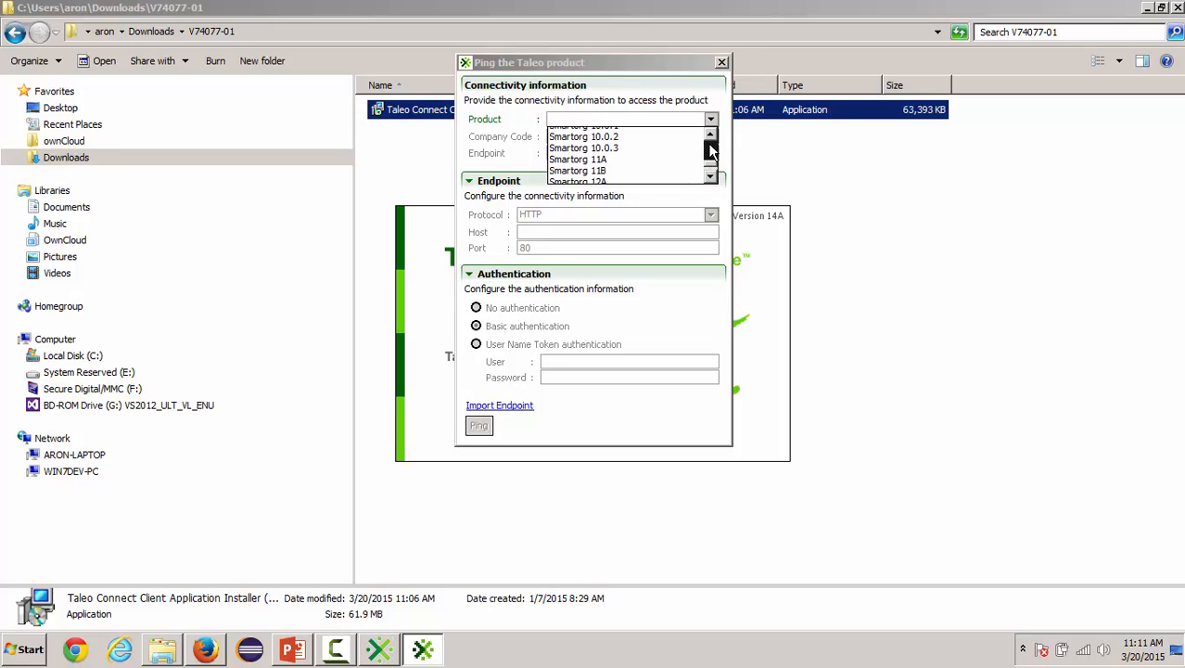
{"action": "scroll", "coordinate": [711, 151], "scroll_direction": "up", "scroll_amount": 5}
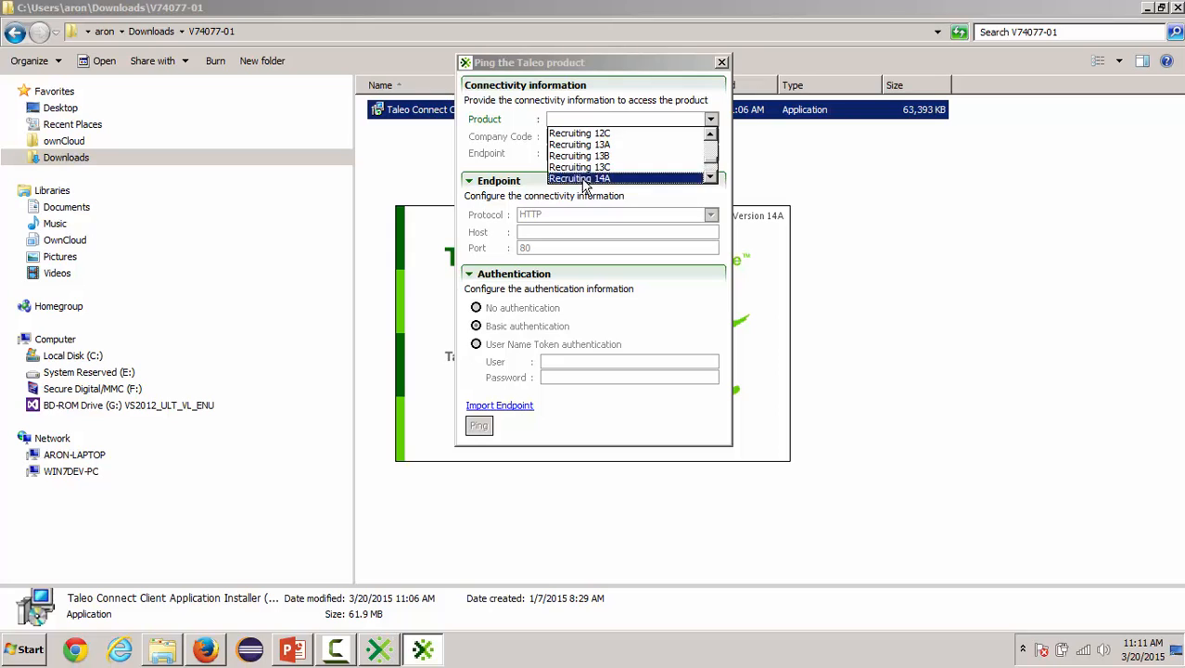
{"action": "left_click", "coordinate": [594, 179]}
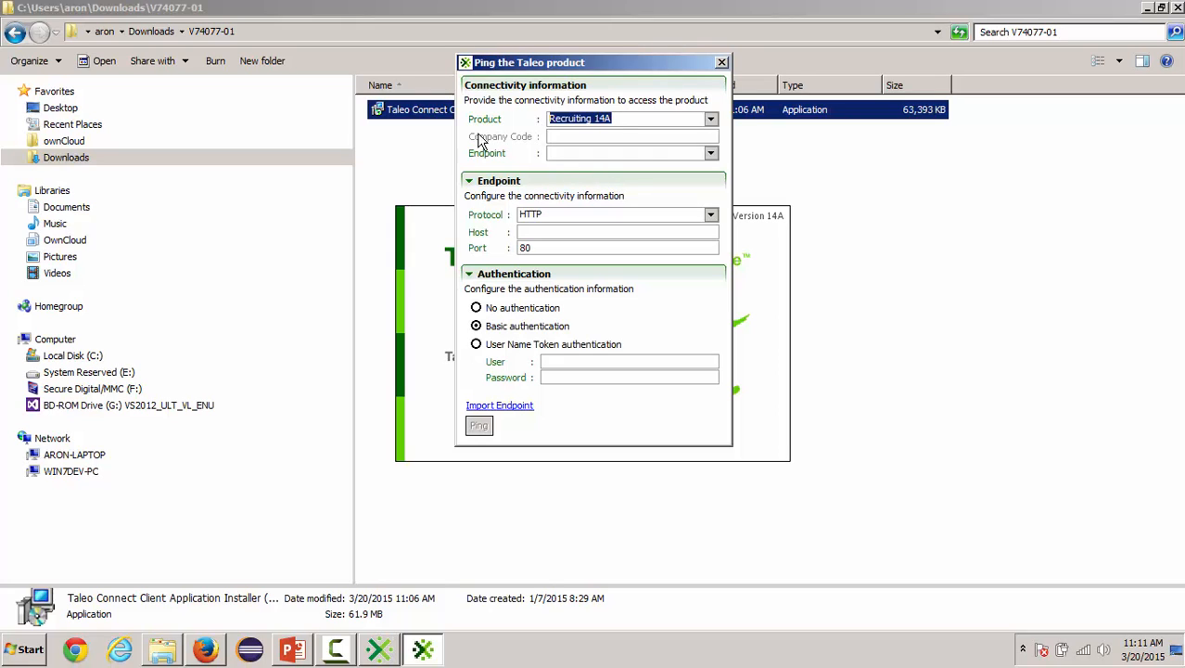
Step: Set the protocol to HTTPS on port 443
{"action": "left_click", "coordinate": [496, 213]}
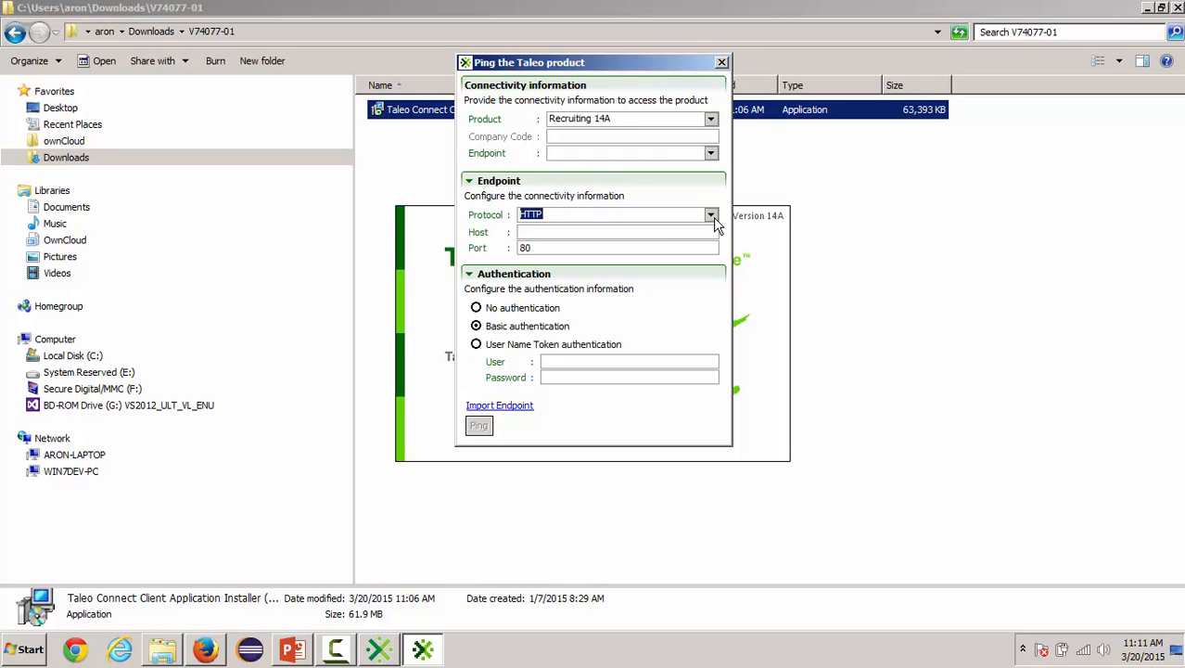
{"action": "left_click", "coordinate": [711, 215]}
{"action": "left_click", "coordinate": [538, 229]}
{"action": "left_click_drag", "start_coordinate": [543, 247], "coordinate": [464, 249]}
{"action": "type", "text": "443"}
Step: Enter host ptrthinktalent.taleo.net and the user's password, then ping the endpoint
{"action": "left_click", "coordinate": [604, 236]}
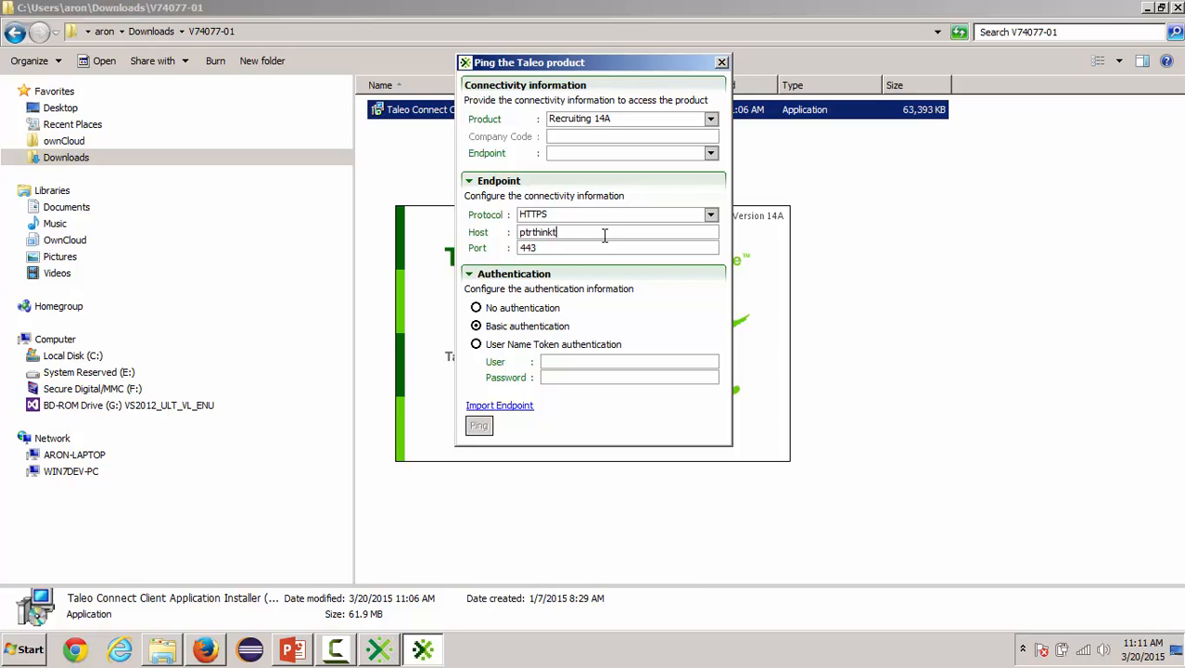
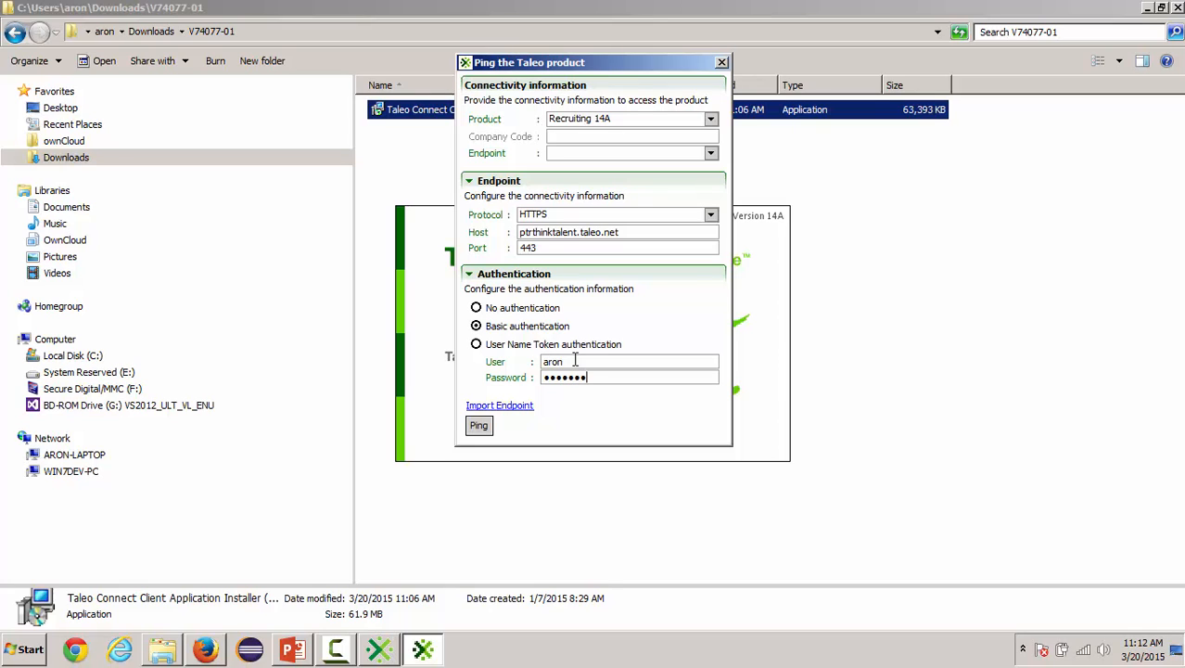
{"action": "left_click", "coordinate": [479, 425]}
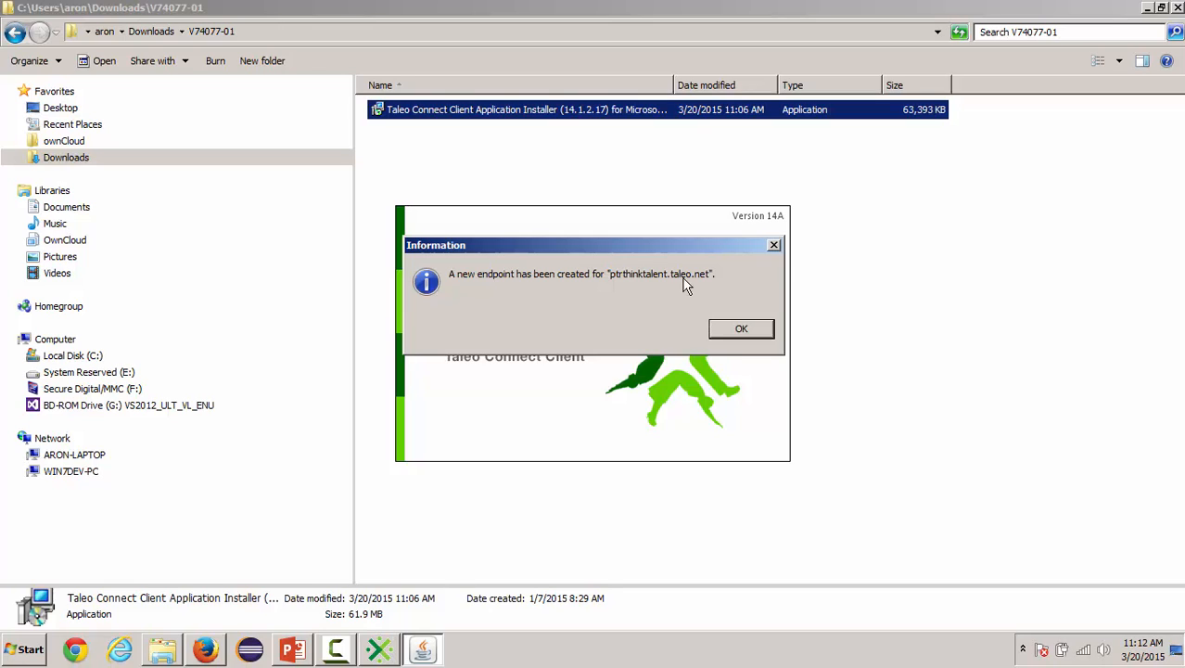
Step: Dismiss the endpoint-created message to reach the main Design window
{"action": "left_click", "coordinate": [729, 329]}
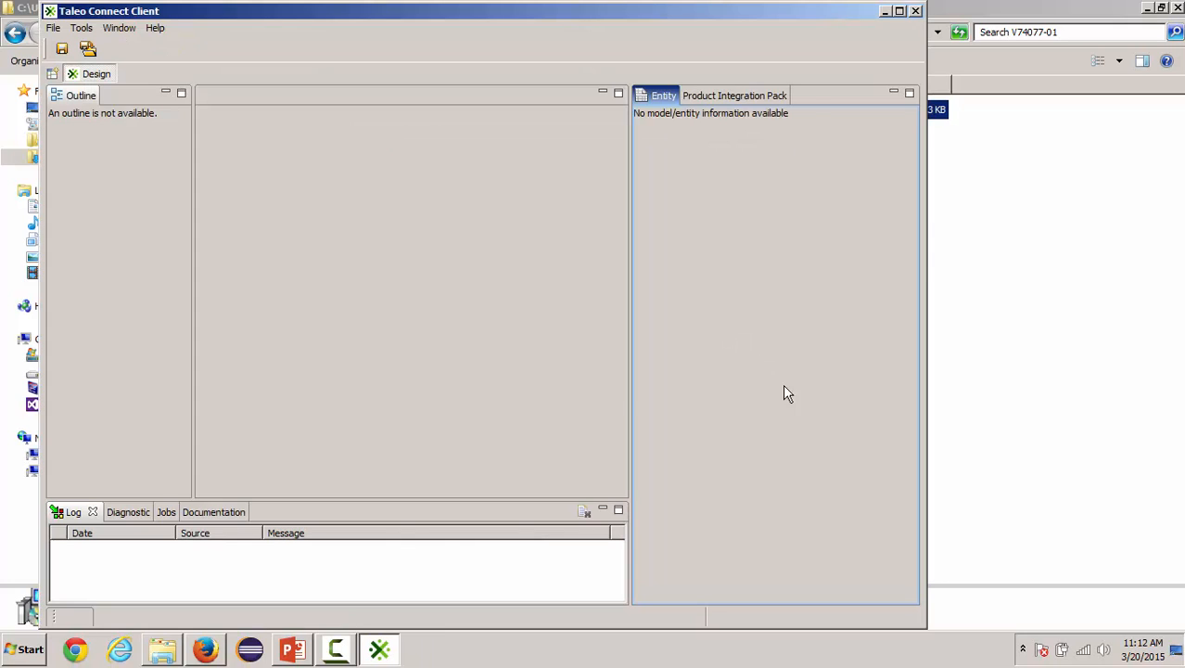